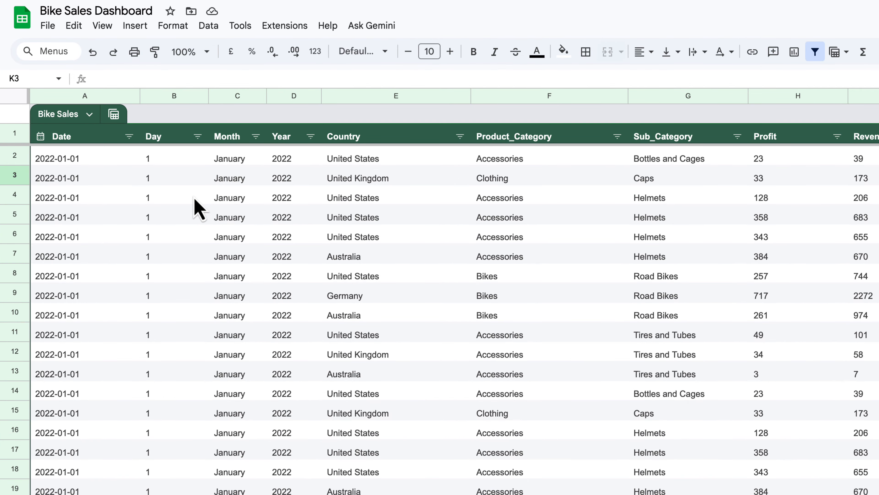
Create a pivot table from the Bike Sales table on a new sheet.
click(186, 187)
click(134, 25)
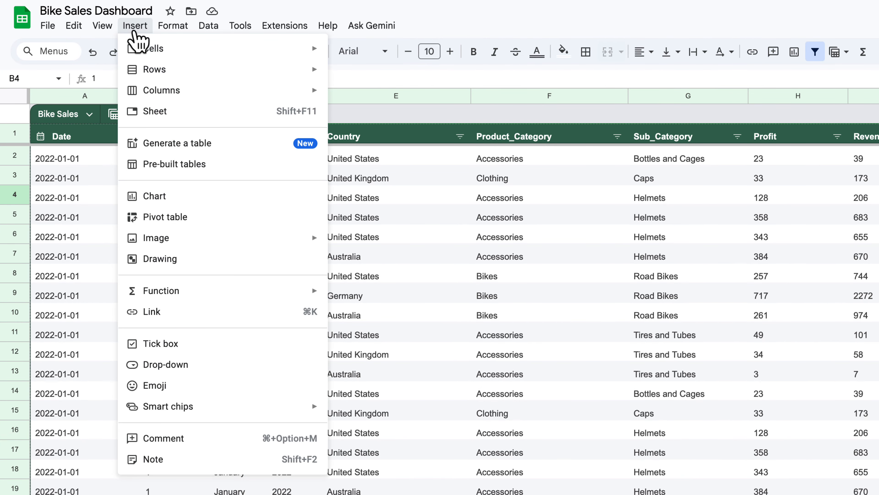
click(187, 222)
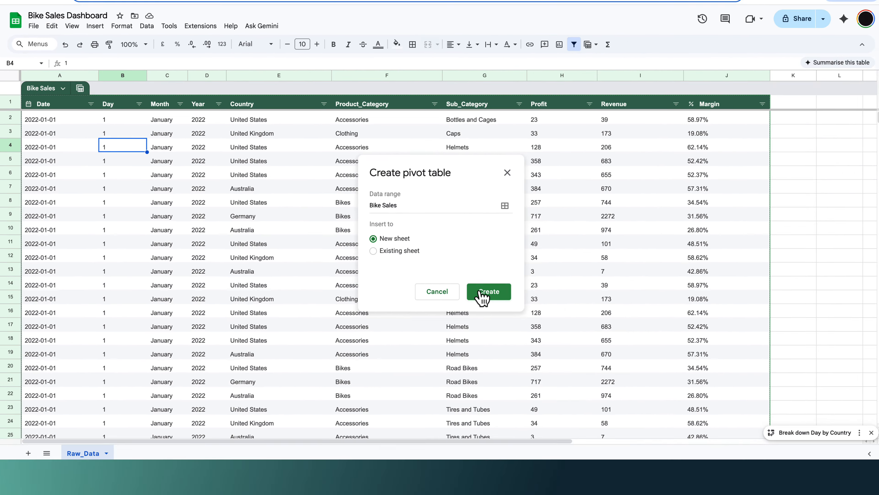
click(686, 408)
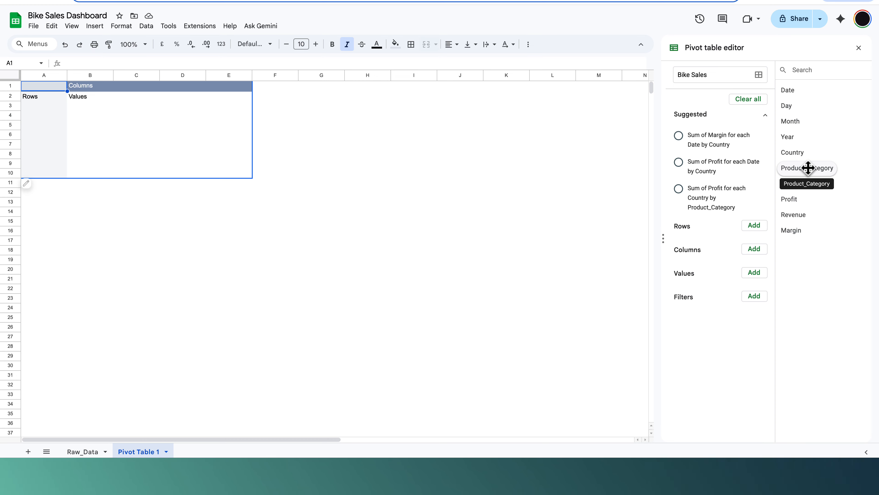
Add Country, Product_Category and Sub_Category, in that order, as the pivot table's rows.
drag(792, 152, 728, 234)
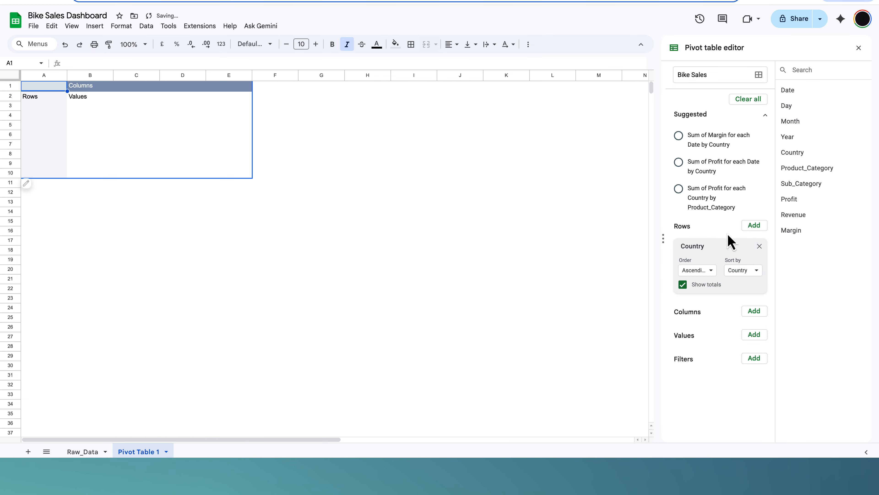
drag(805, 171, 724, 308)
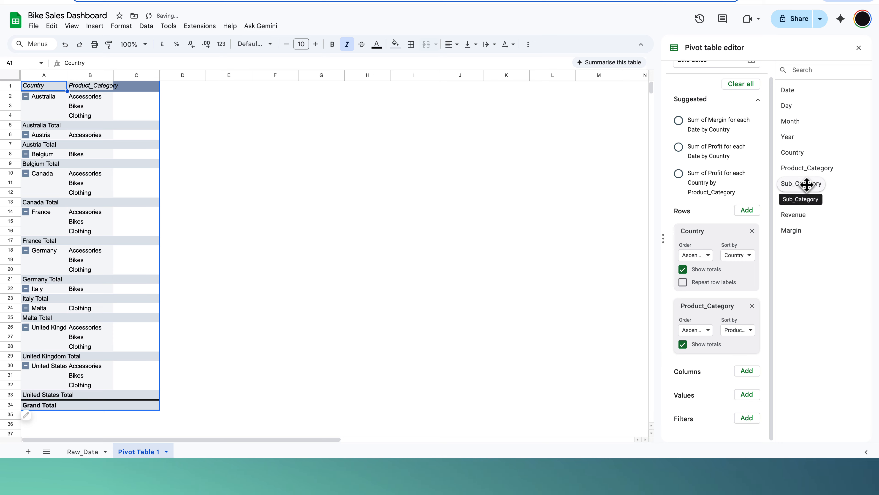
drag(807, 184, 721, 367)
scroll(669, 301, down, 2)
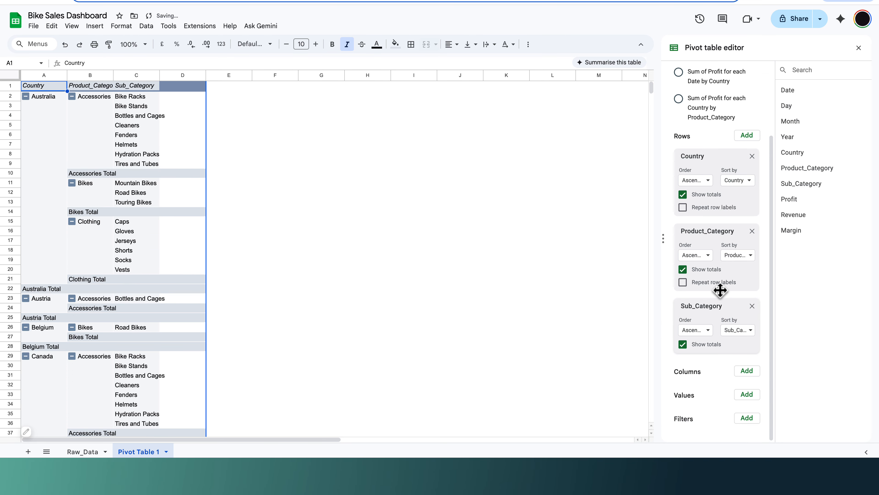
Add Revenue, Profit and Margin as pivot values, with Margin summarised as an average, and Year as the columns.
drag(795, 220, 699, 415)
scroll(723, 307, down, 2)
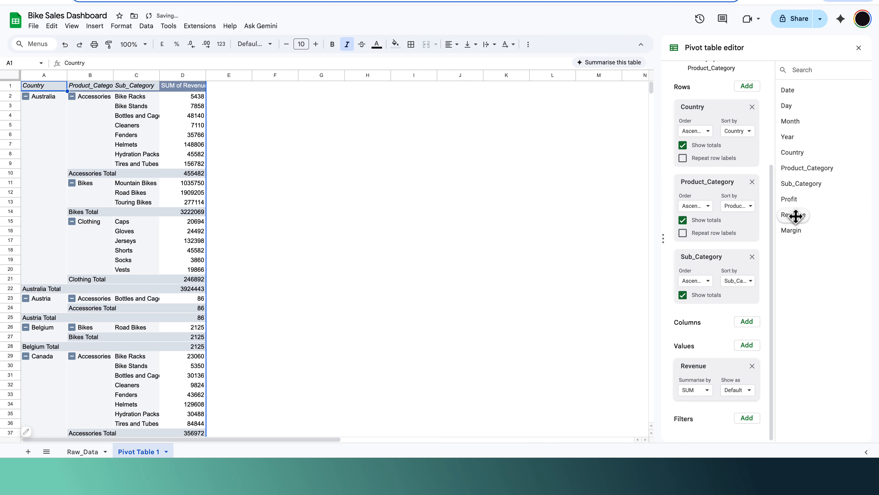
drag(789, 198, 705, 411)
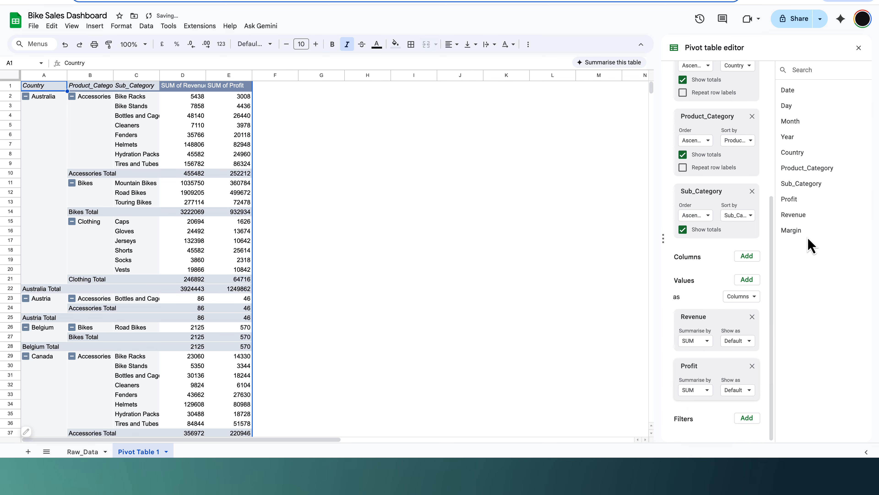
drag(799, 230, 715, 412)
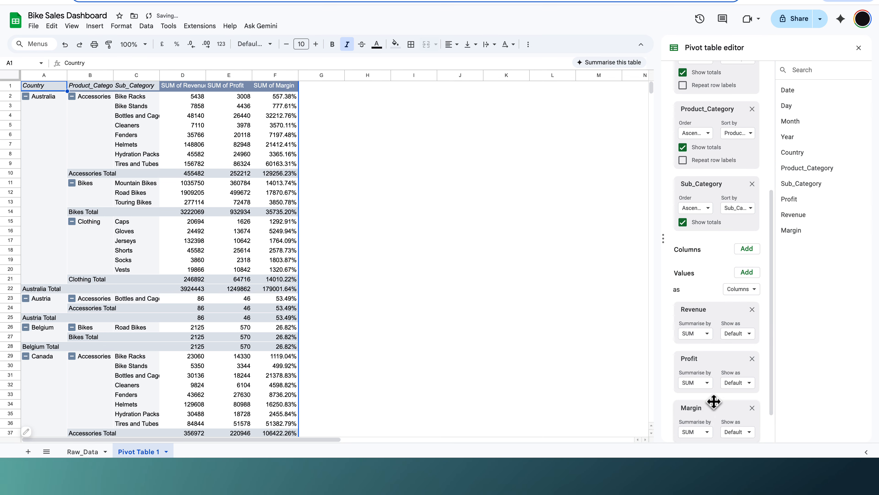
drag(791, 137, 708, 225)
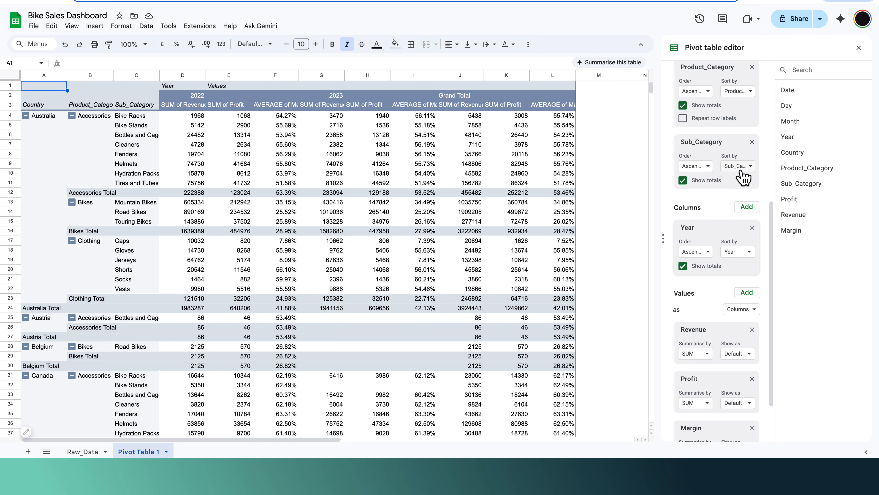
Turn off totals for the Product_Category and Sub_Category rows and for the Year columns.
click(682, 105)
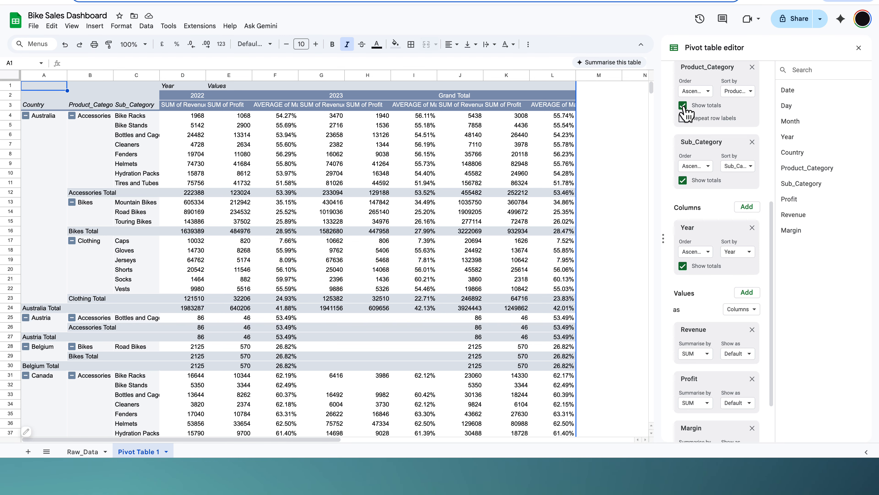
click(683, 180)
click(683, 266)
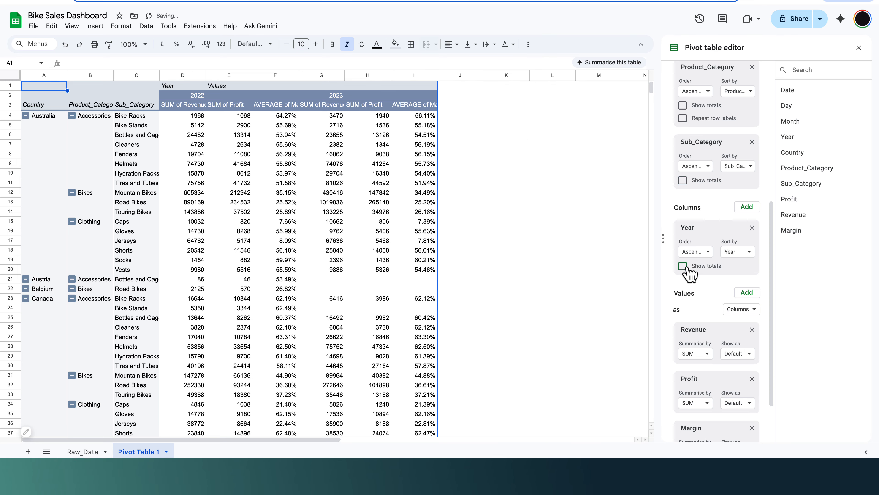
Repeat row labels for Product_Category and Country, turn off the Country totals, and review the pivot table down to its last row.
scroll(690, 224, up, 3)
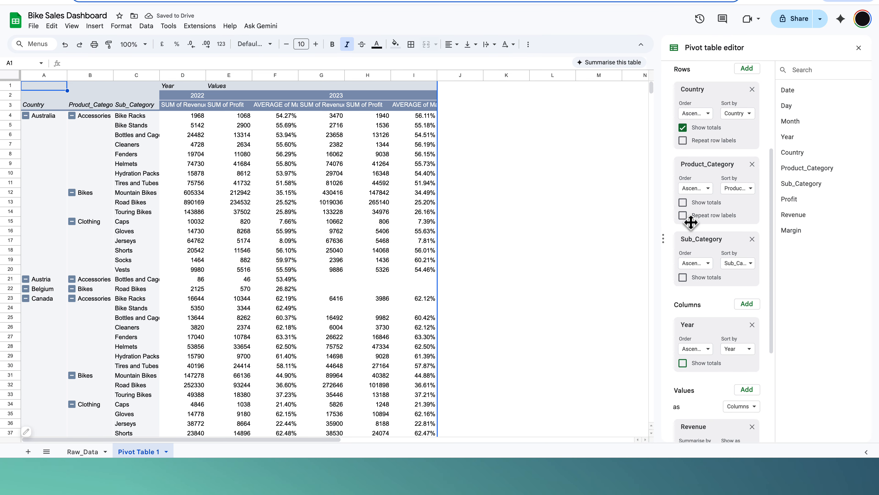
click(683, 216)
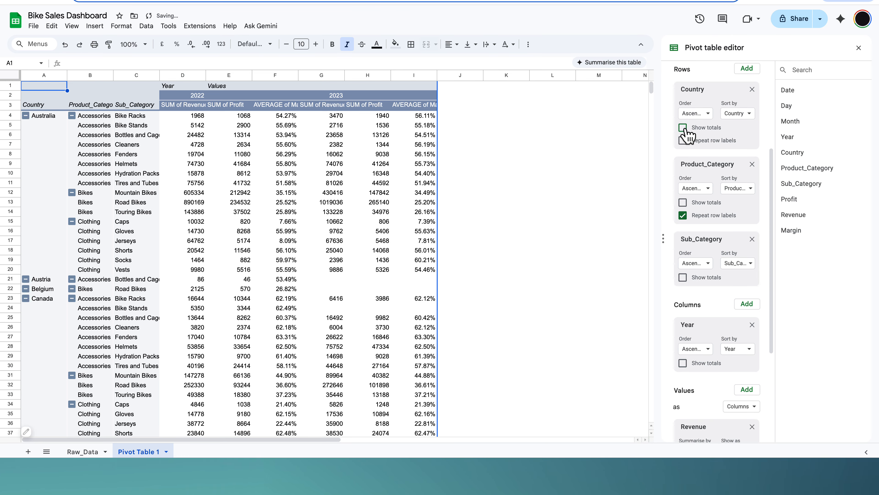
click(683, 141)
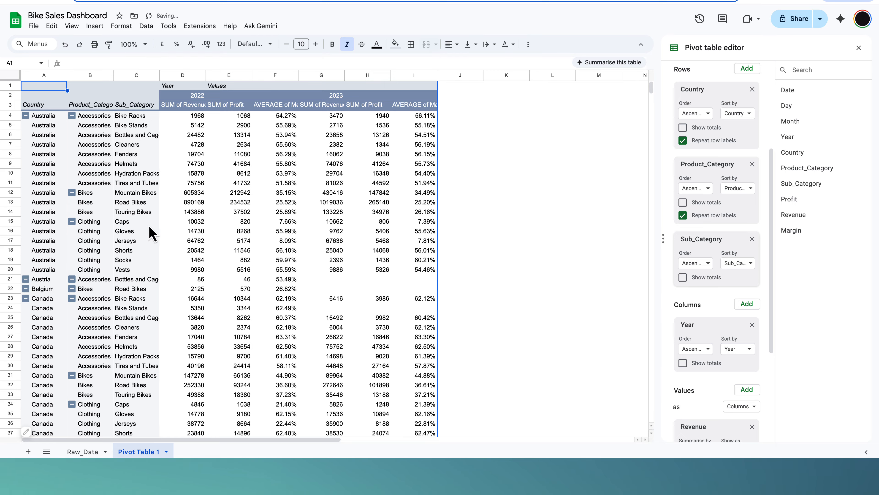
scroll(149, 232, down, 20)
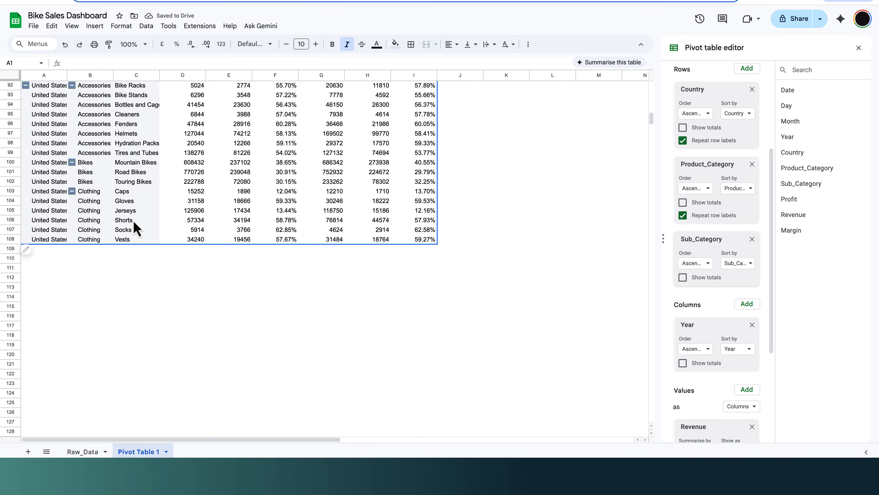
scroll(134, 229, up, 20)
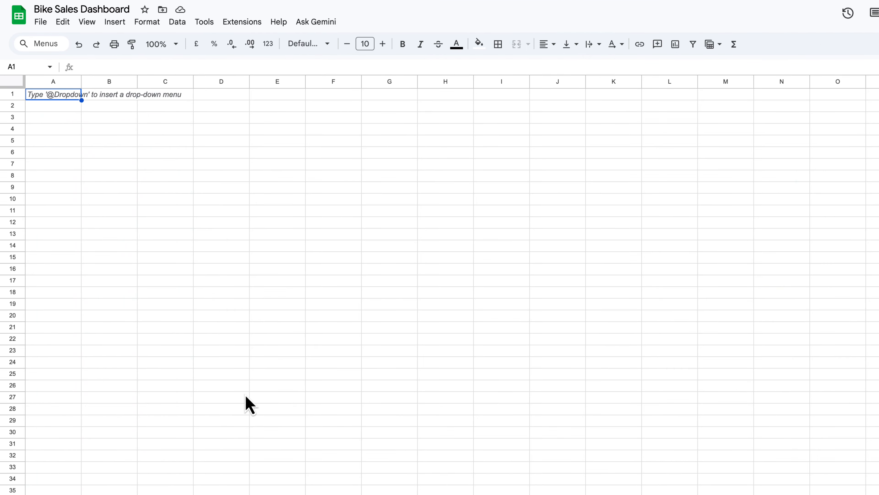
Hide the gridlines on the blank dashboard sheet.
click(85, 23)
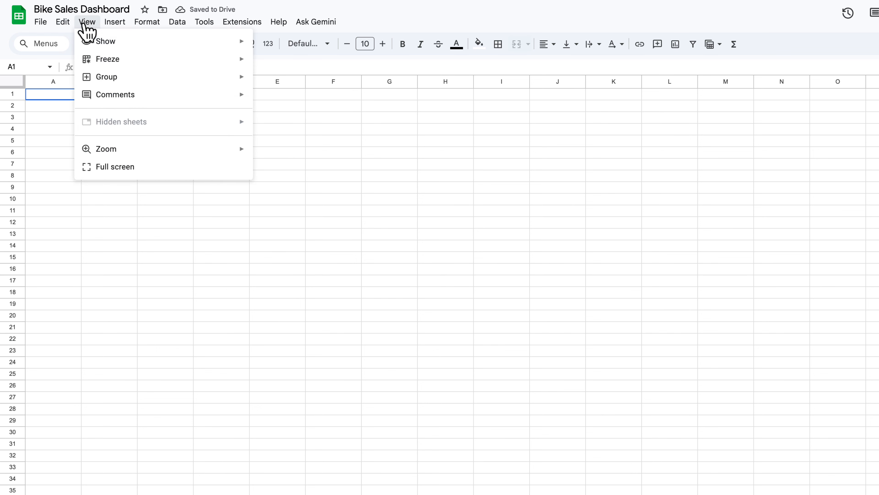
mouse_move(158, 41)
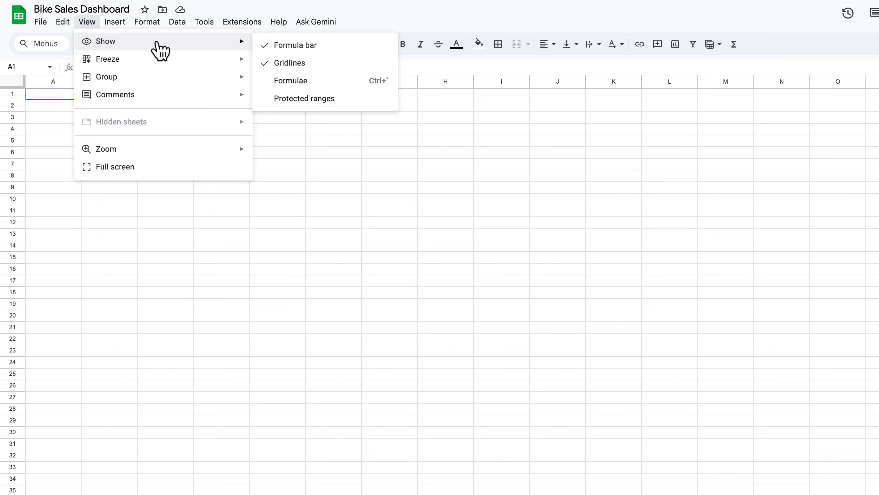
click(298, 60)
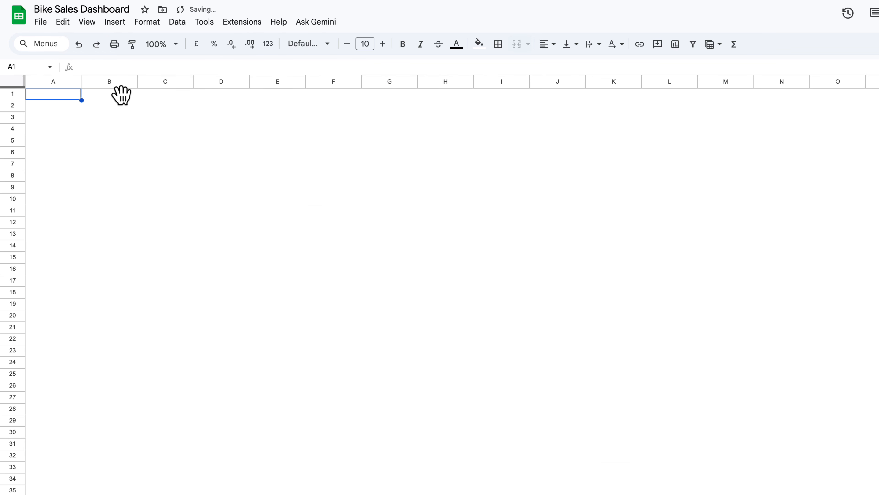
Fill columns A to C and O to S with the lightest grey, leaving columns D to N white.
drag(69, 83, 192, 84)
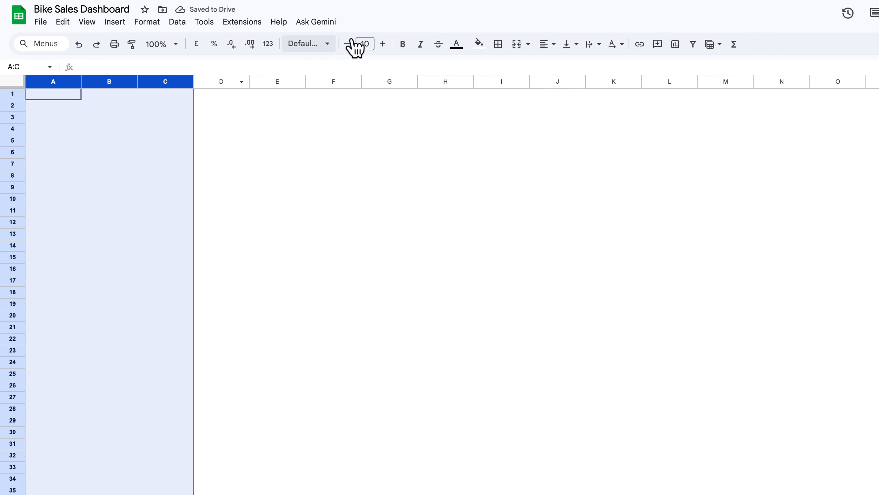
click(478, 44)
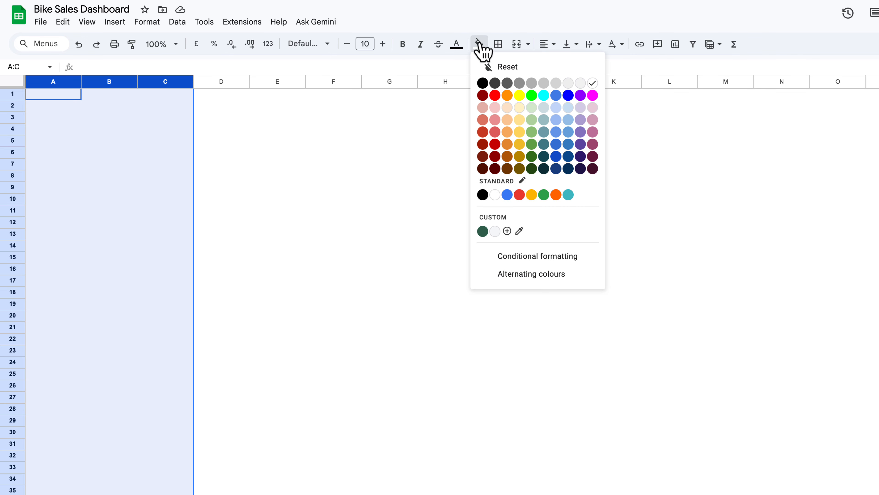
click(580, 84)
click(571, 166)
click(837, 81)
click(478, 44)
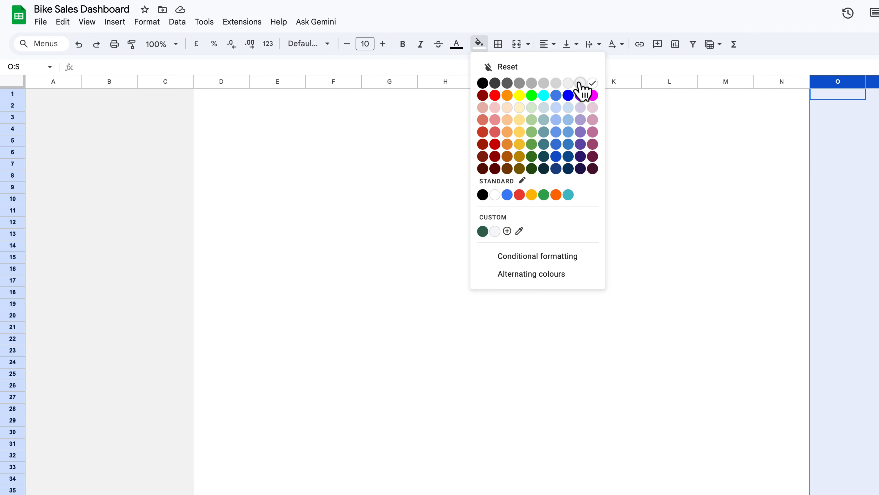
click(580, 84)
click(484, 192)
Insert the "BIKE Sales | 2023" banner image over the cells and fit it across columns D to N from row 1.
click(220, 105)
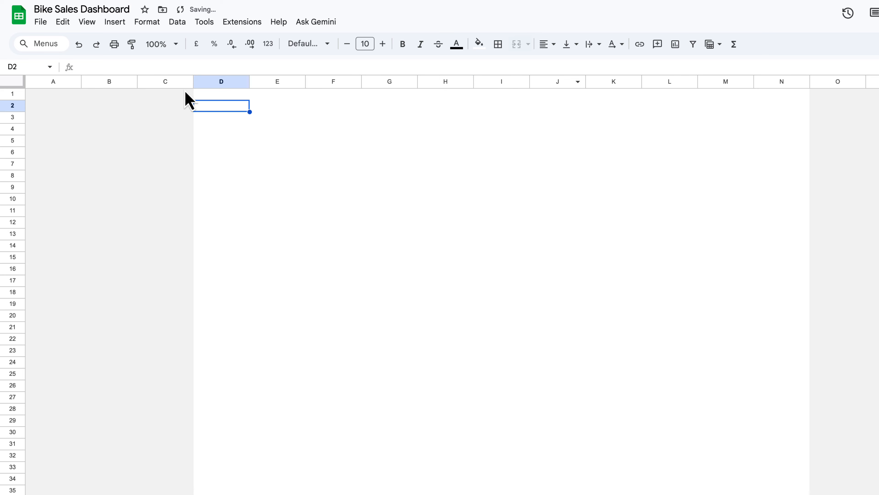
click(116, 23)
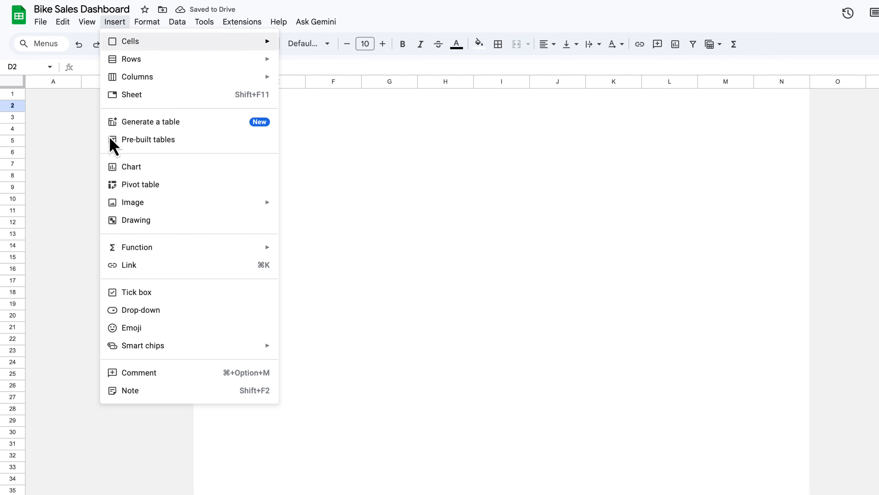
mouse_move(158, 198)
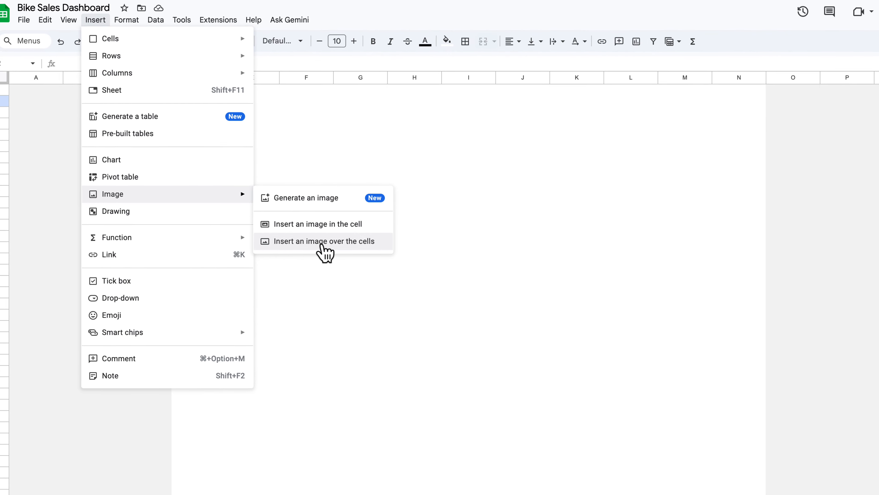
click(351, 252)
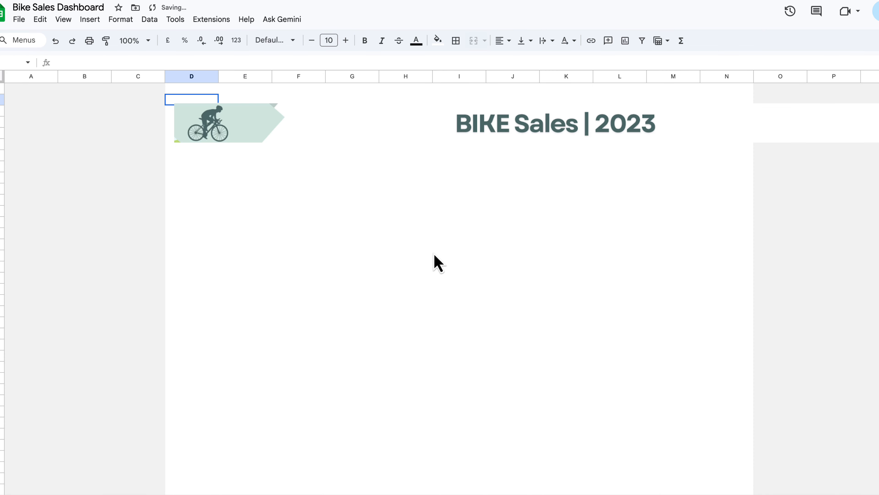
drag(409, 128, 377, 108)
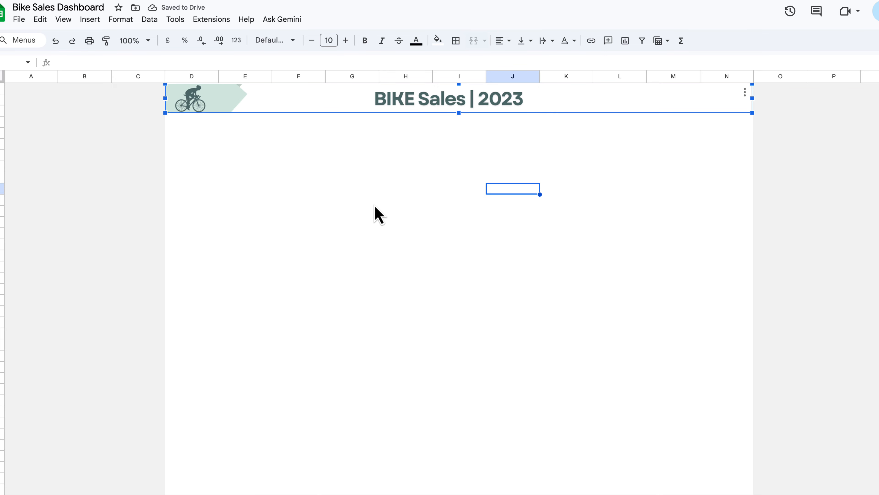
click(373, 206)
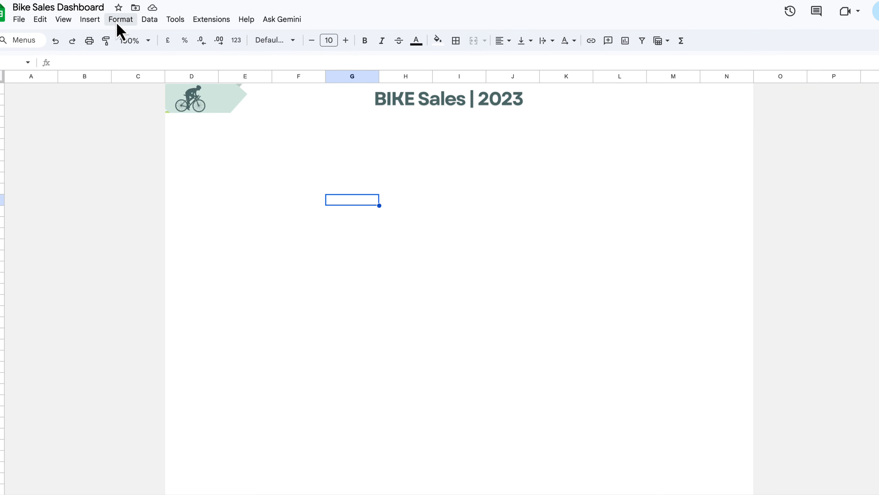
Insert a chart below the banner and set its type to Scorecard chart.
click(90, 21)
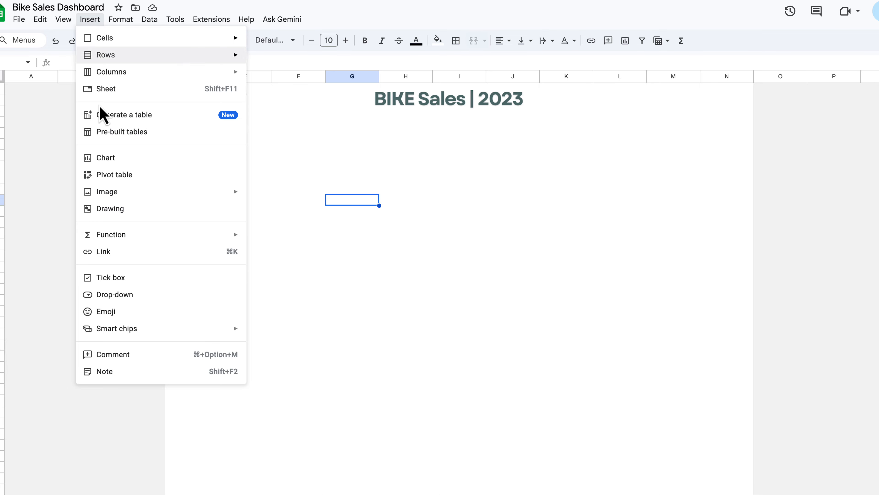
click(114, 157)
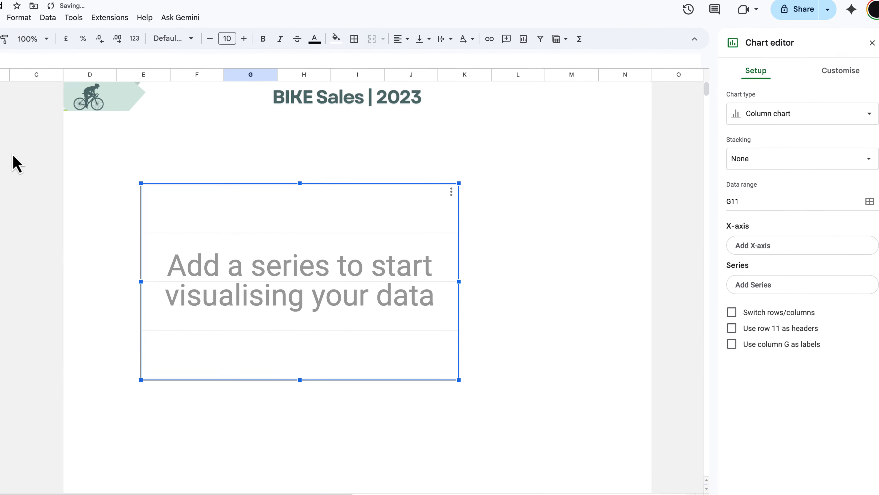
click(745, 124)
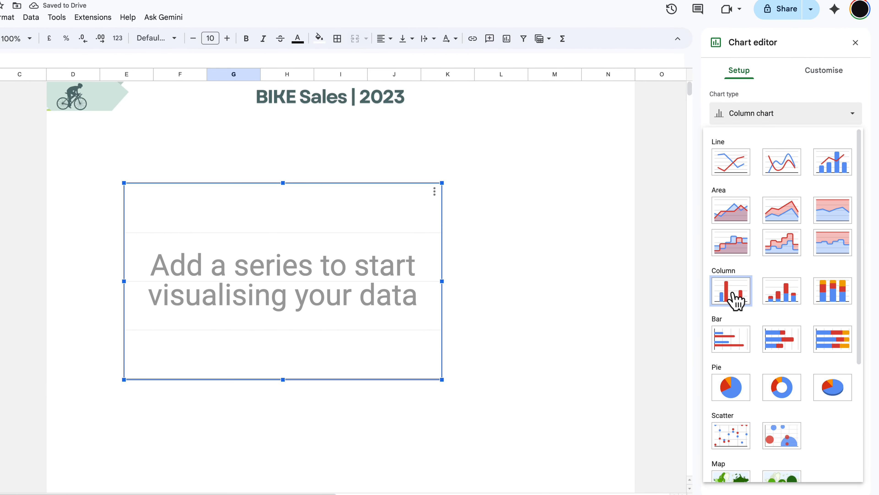
scroll(735, 301, down, 5)
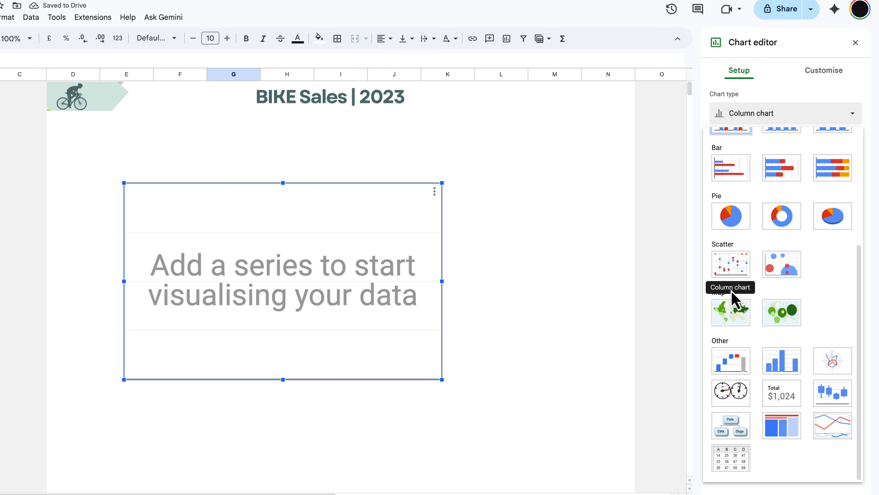
click(785, 397)
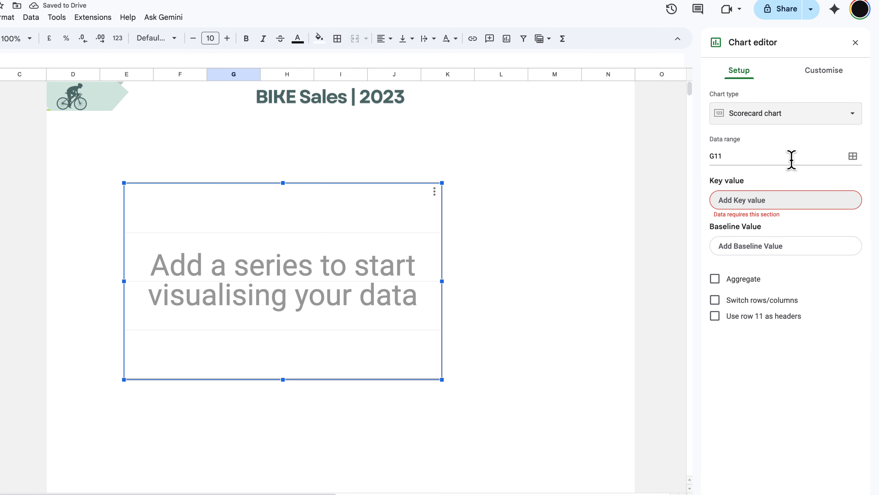
Set the scorecard's data range to the 2023 SUM of Revenue column, 'Pivot Table 1'!G3:G1000.
click(853, 157)
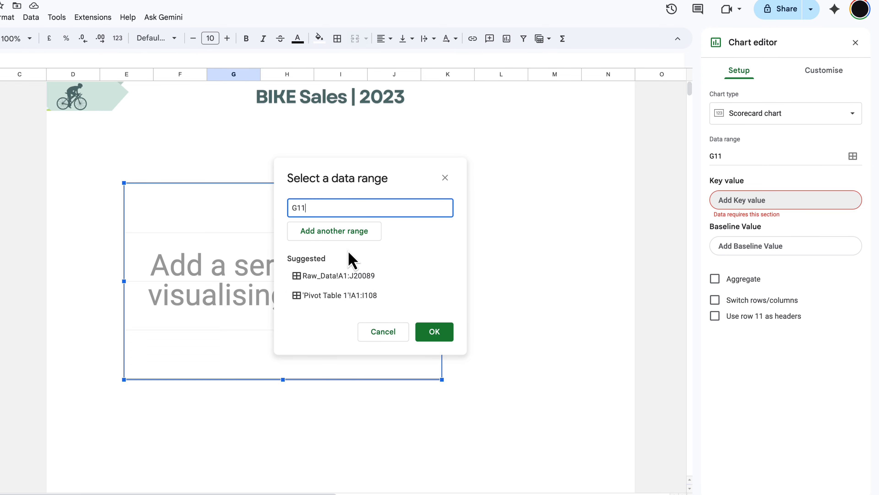
key(BackSpace)
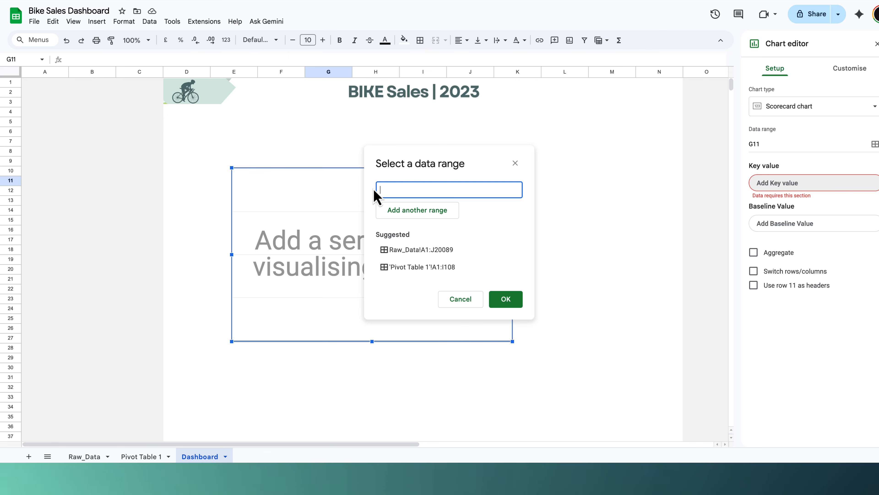
click(151, 456)
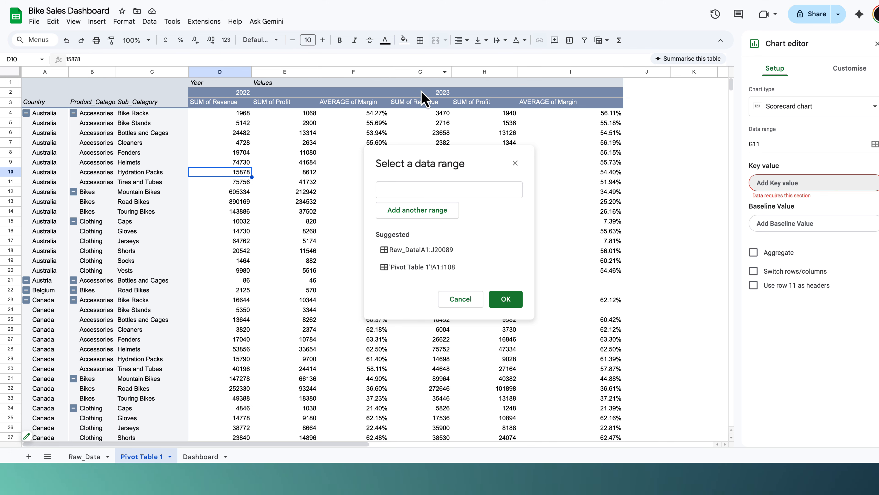
click(422, 102)
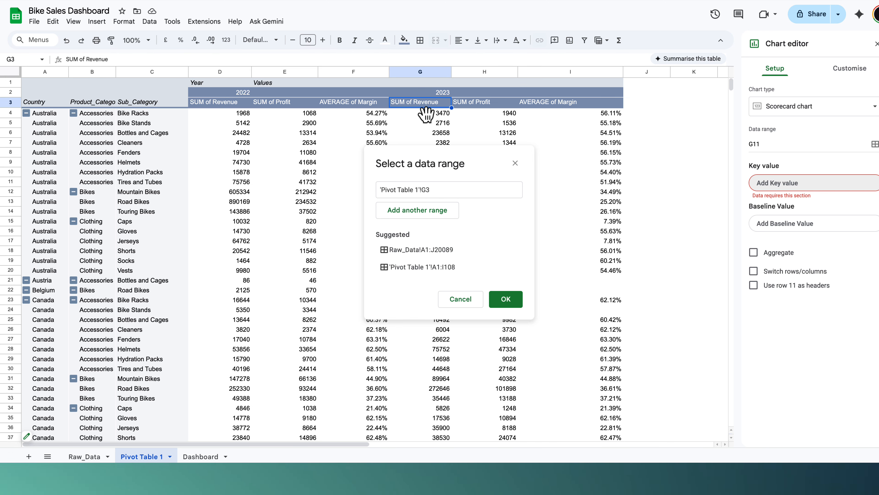
key(ctrl+shift+Down)
key(ctrl+shift+Down)
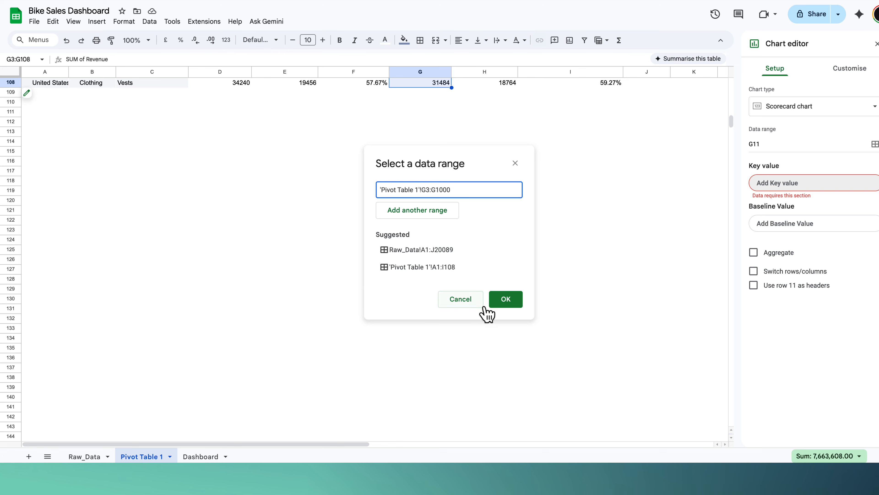
click(506, 300)
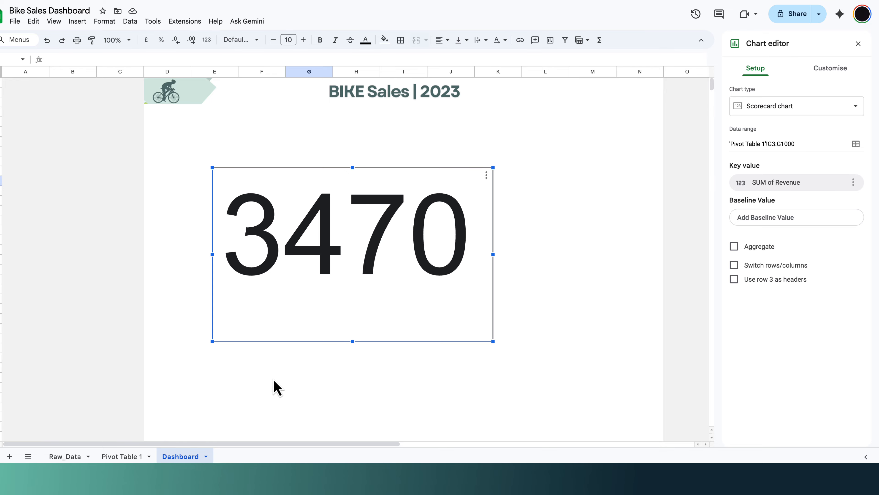
Add the 2022 SUM of Revenue column, 'Pivot Table 1'!D3:D1000, as a second data range of the scorecard.
click(131, 456)
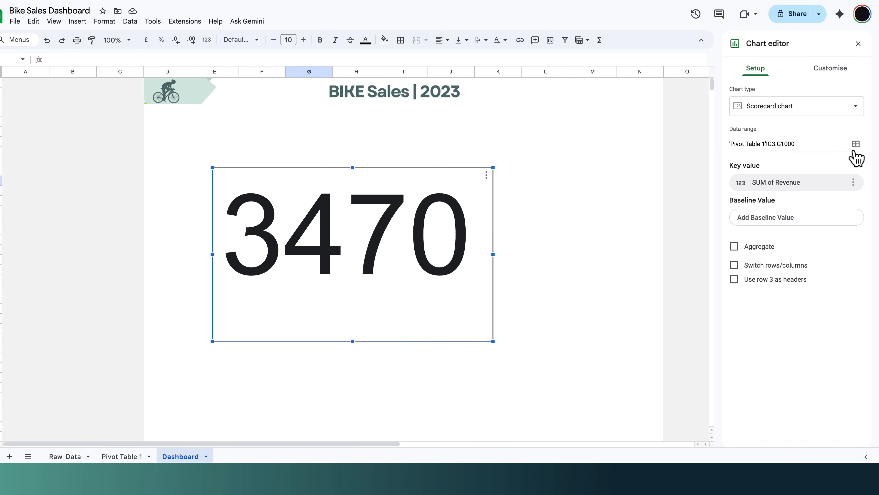
click(856, 145)
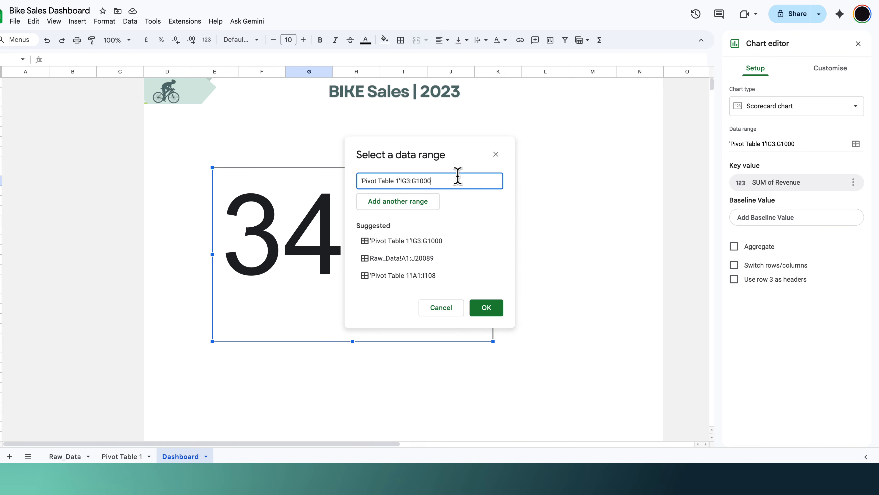
click(399, 204)
drag(441, 181, 351, 180)
key(ctrl+c)
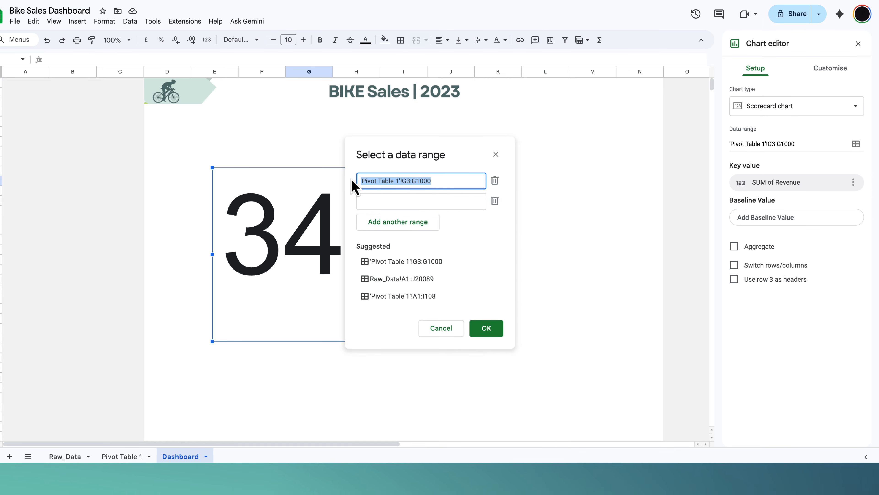
click(419, 202)
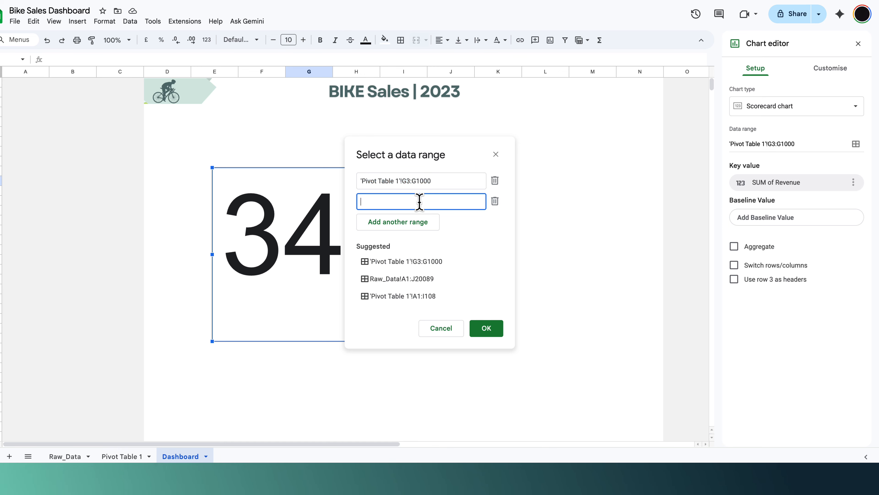
key(ctrl+v)
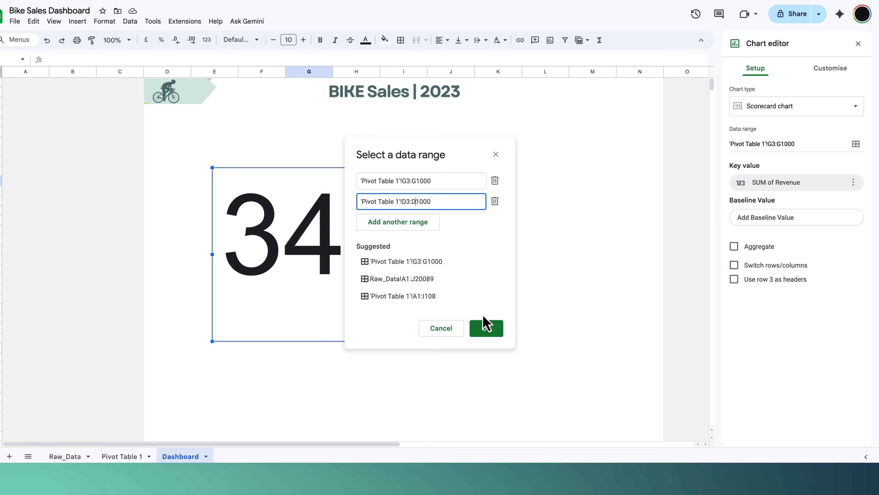
click(485, 327)
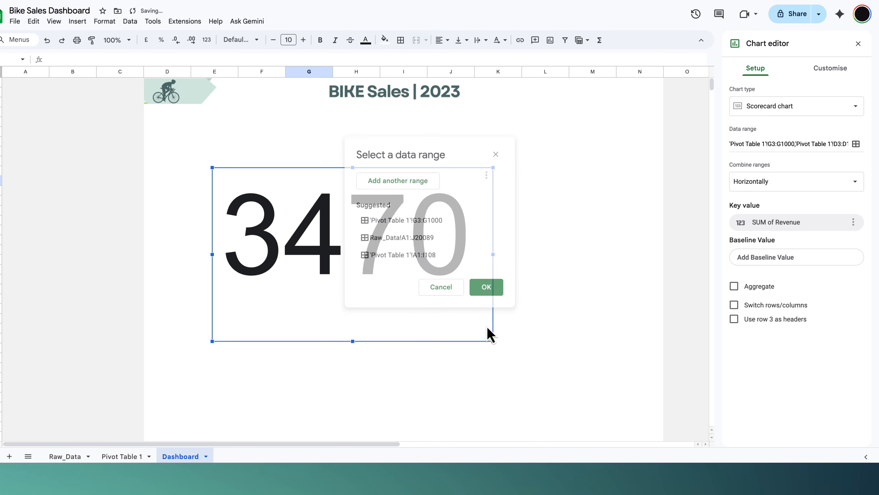
Aggregate the scorecard by Sum and use the second SUM of Revenue series as the baseline value.
click(733, 286)
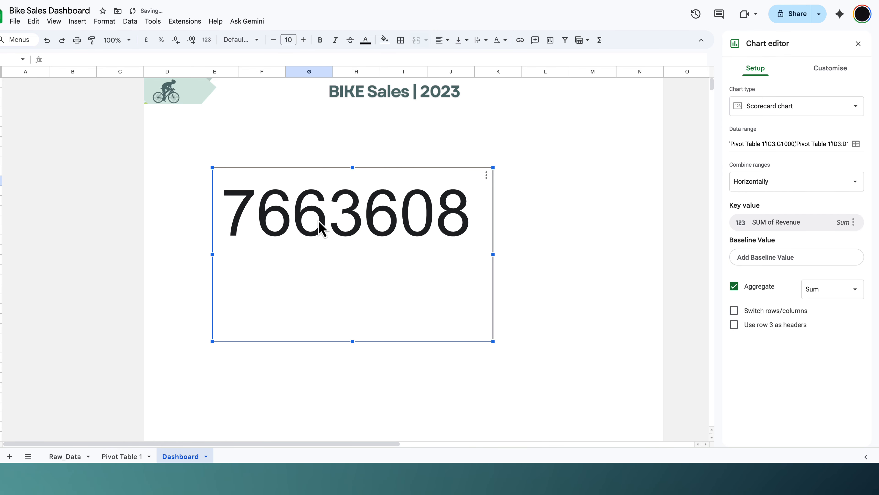
click(788, 266)
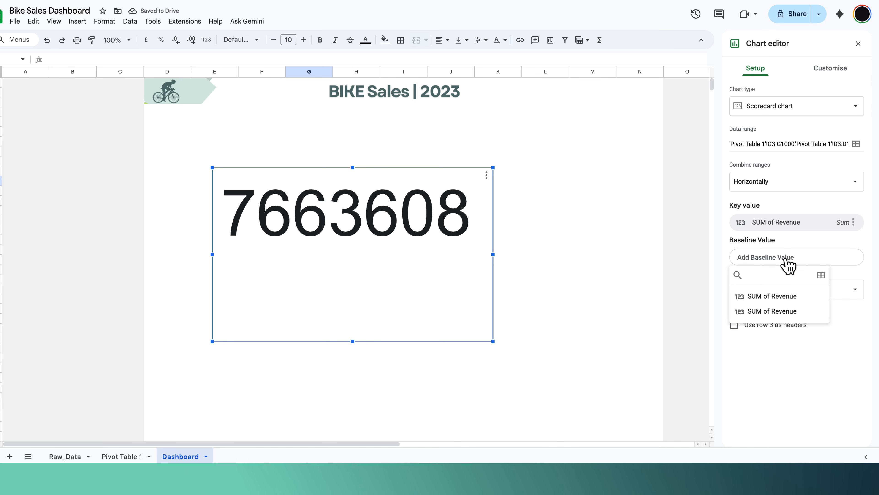
click(774, 310)
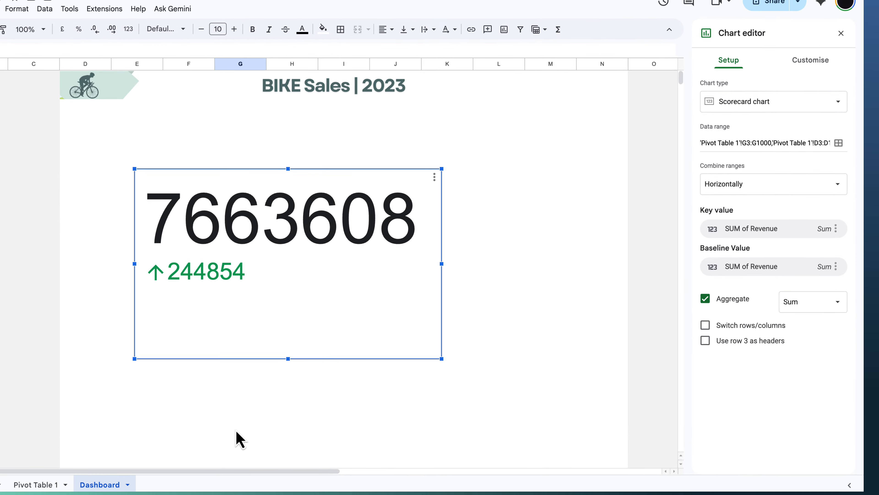
Set the scale factor of the scorecard's key value to 1,000,000.
click(808, 61)
click(725, 86)
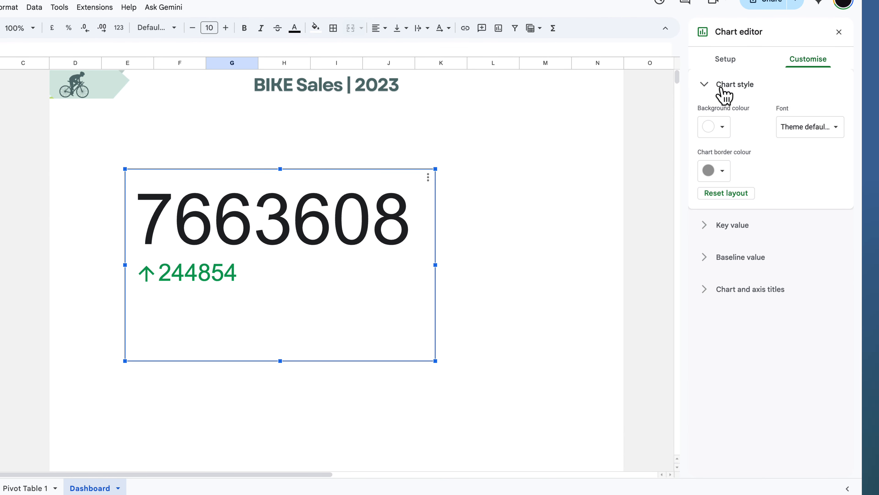
click(734, 221)
click(724, 246)
click(724, 252)
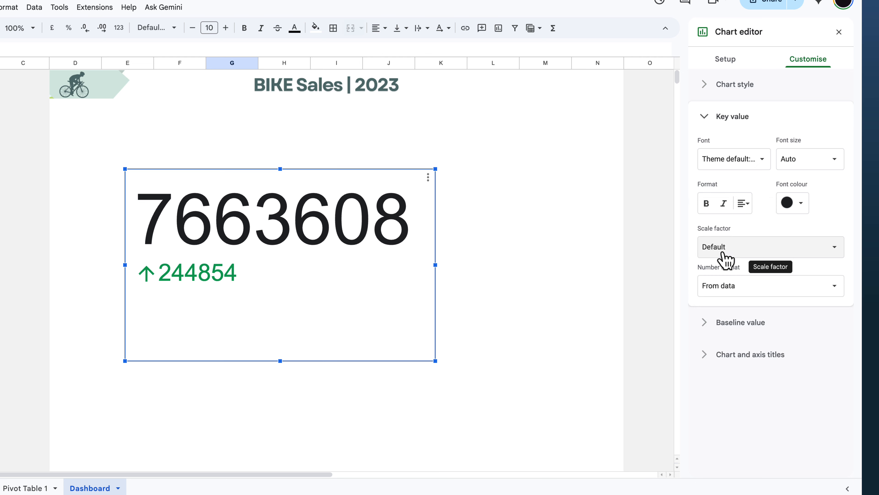
click(726, 256)
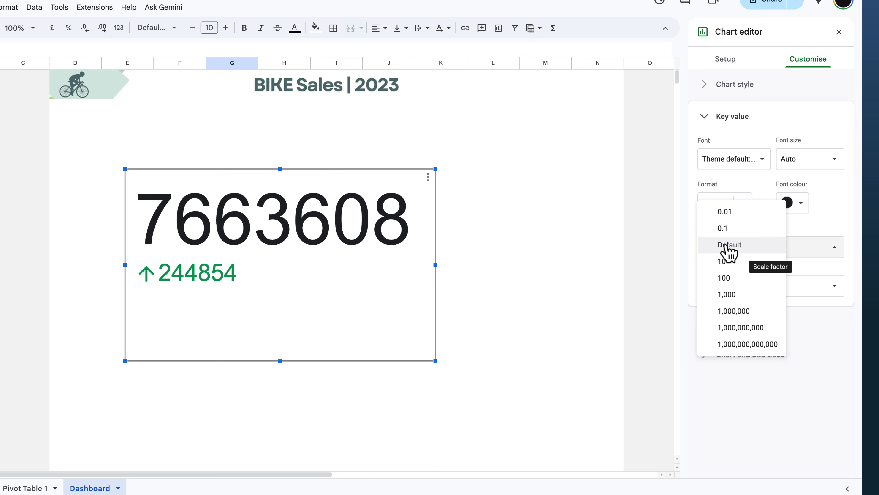
click(734, 311)
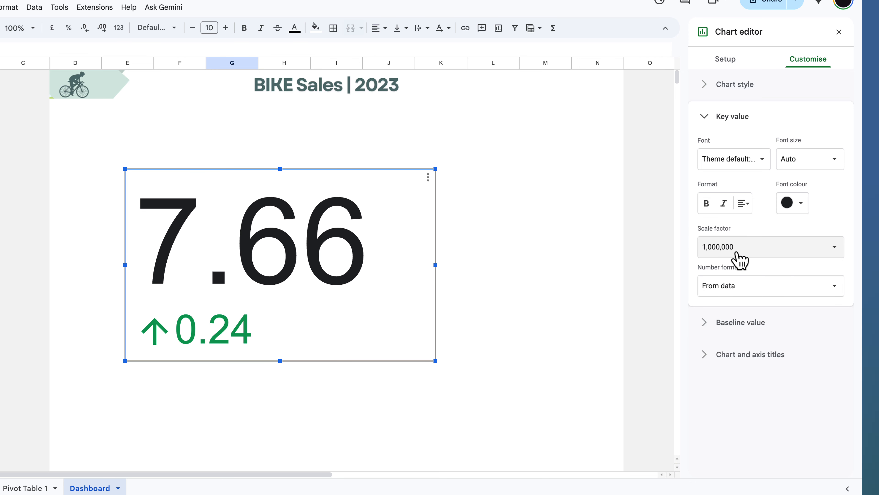
Give the scorecard's key value a custom number format with the prefix $.
click(736, 287)
click(734, 300)
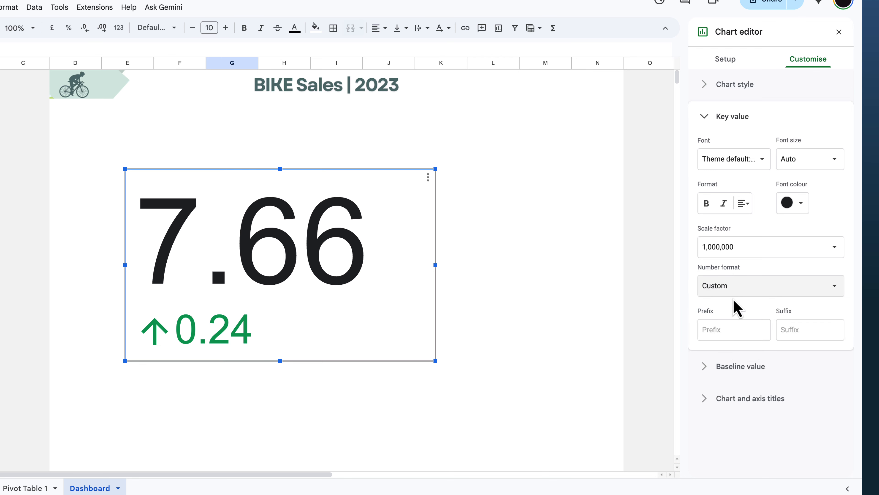
click(724, 329)
text($)
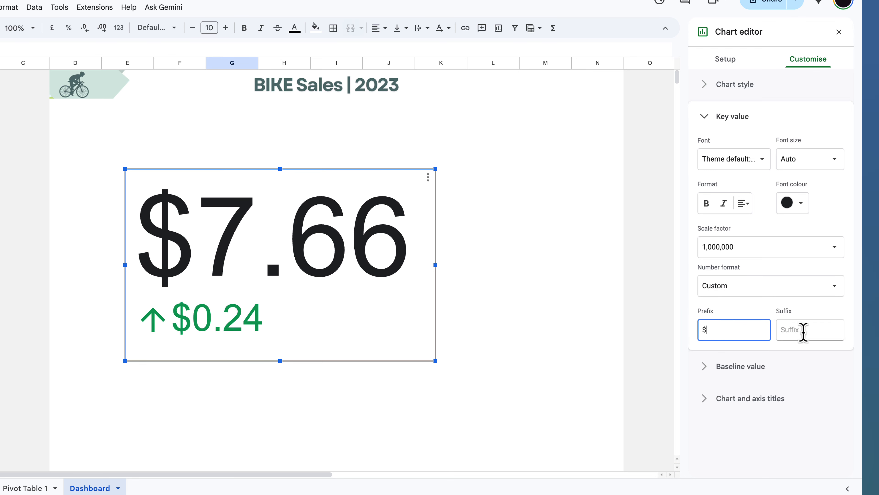
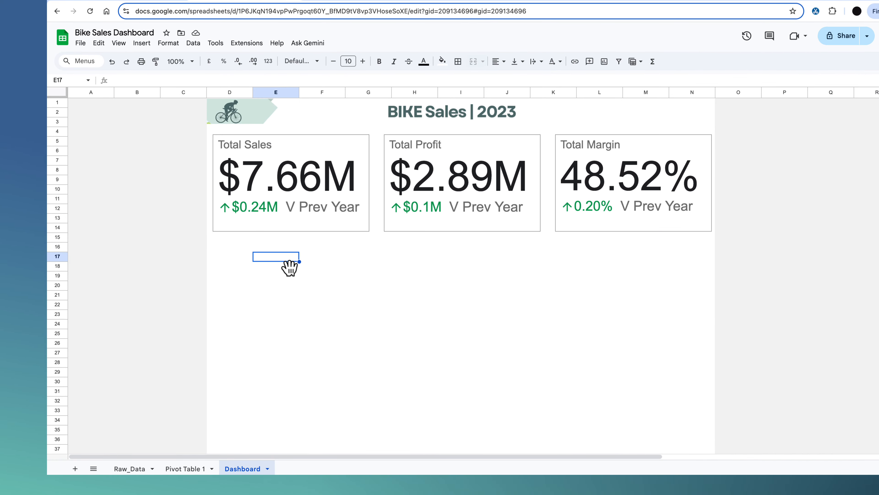
Insert a column chart, place it below the Total Sales scorecard and shrink it to span roughly columns D to H.
click(142, 43)
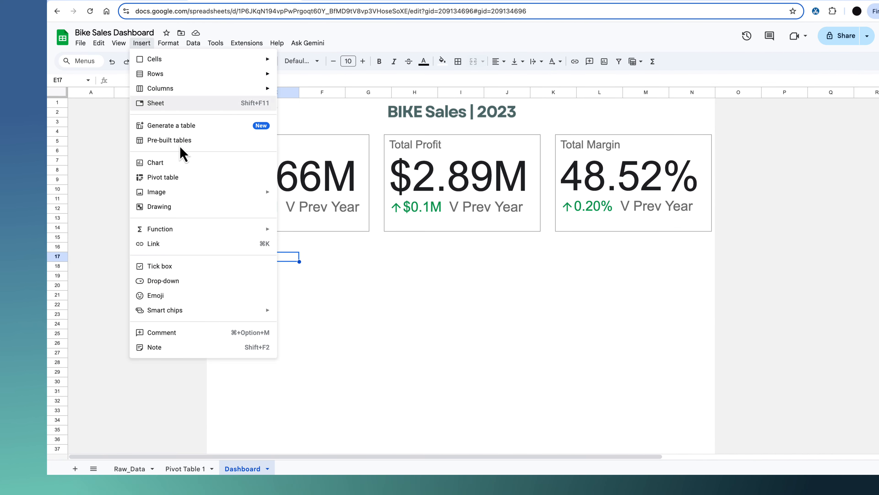
click(170, 164)
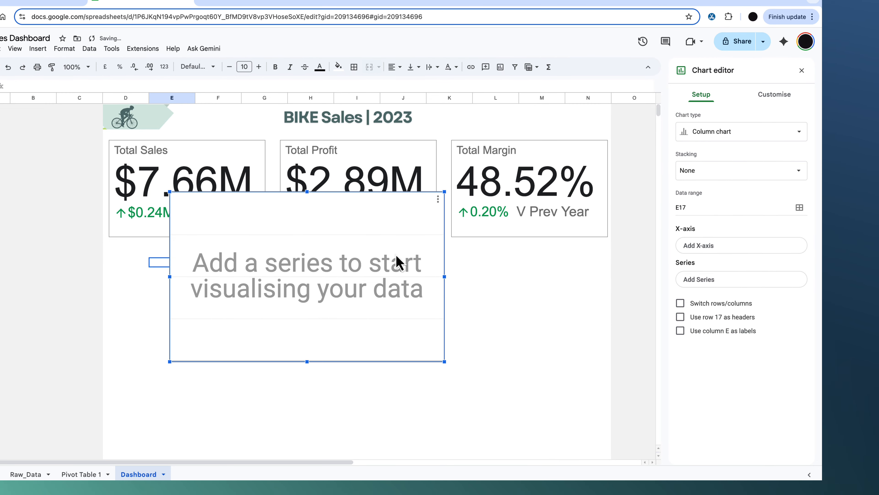
drag(362, 236, 318, 271)
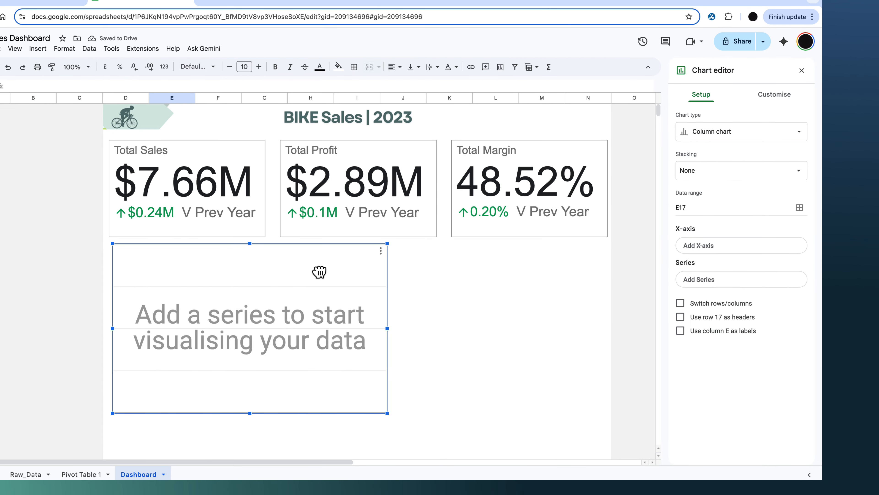
drag(384, 244, 324, 281)
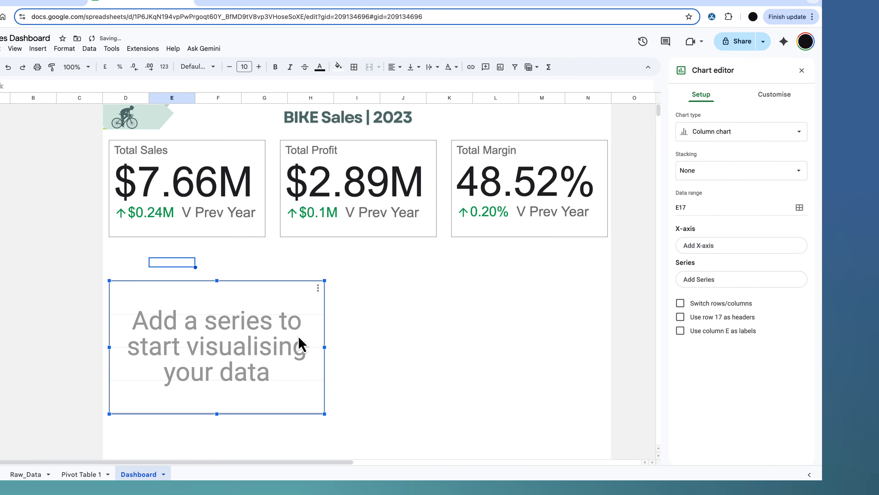
drag(293, 340, 293, 307)
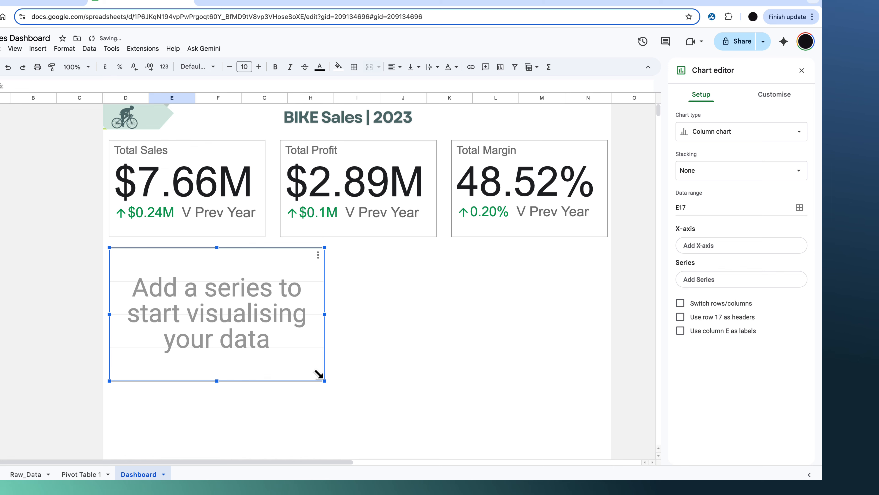
drag(318, 374, 307, 371)
Use 'Pivot Table 1'!A3:I1000 as the column chart's data, keeping only one SUM of Revenue series aggregated by Country.
click(799, 207)
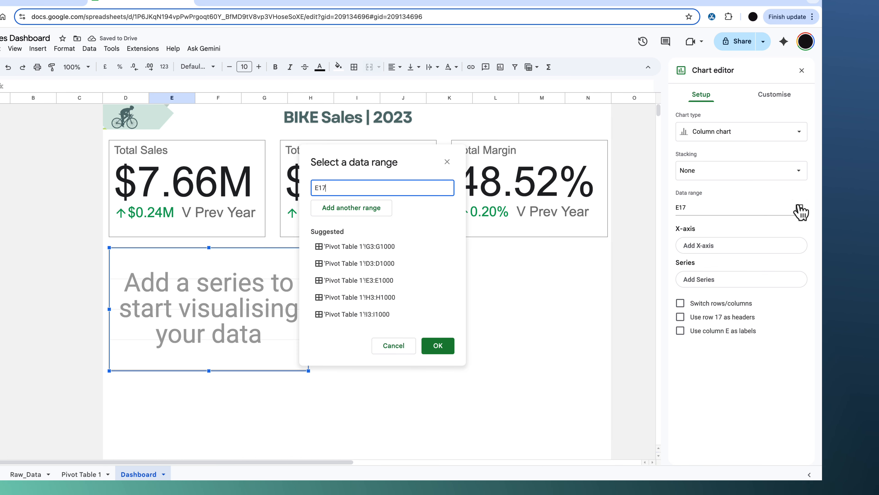
click(372, 247)
click(445, 349)
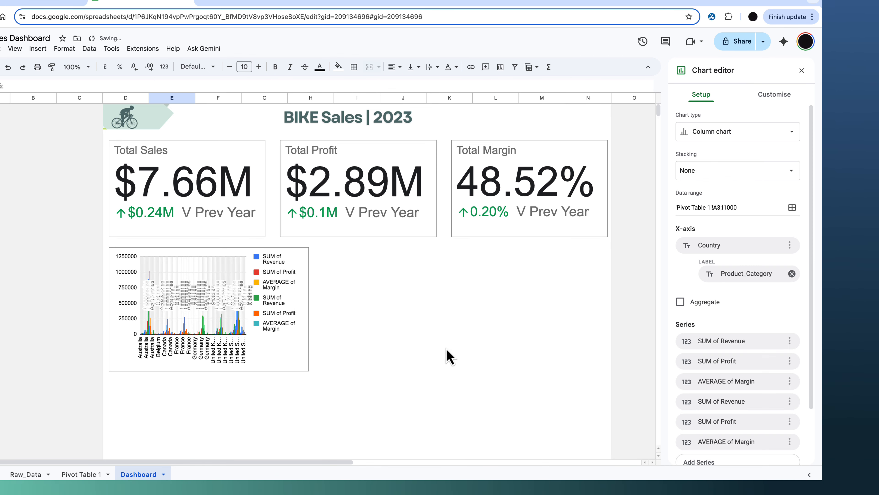
click(792, 273)
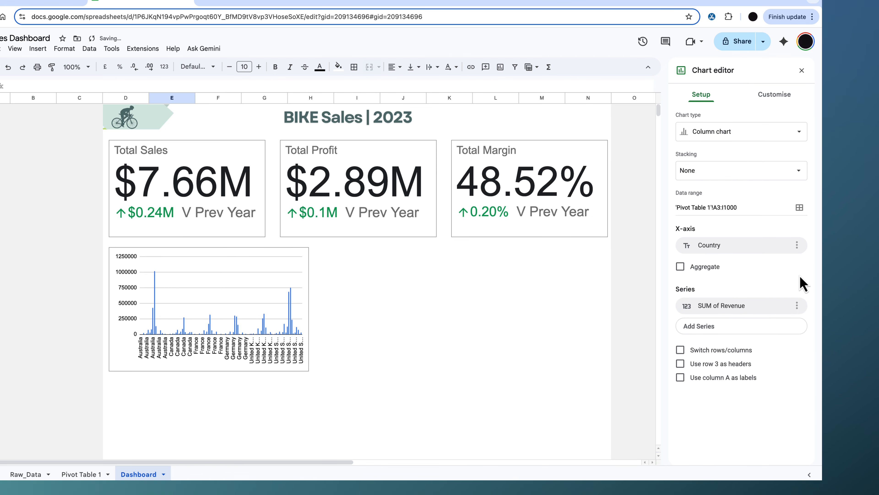
click(680, 266)
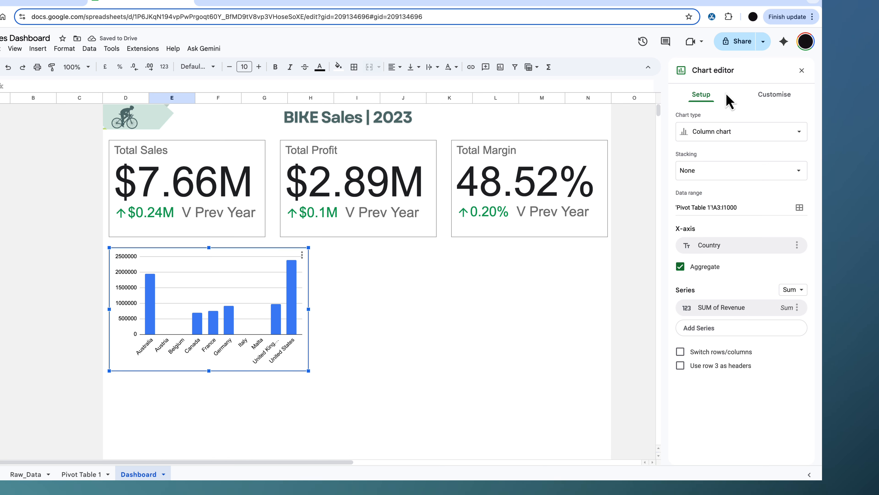
Title the column chart "Sales by Country".
click(778, 98)
click(689, 117)
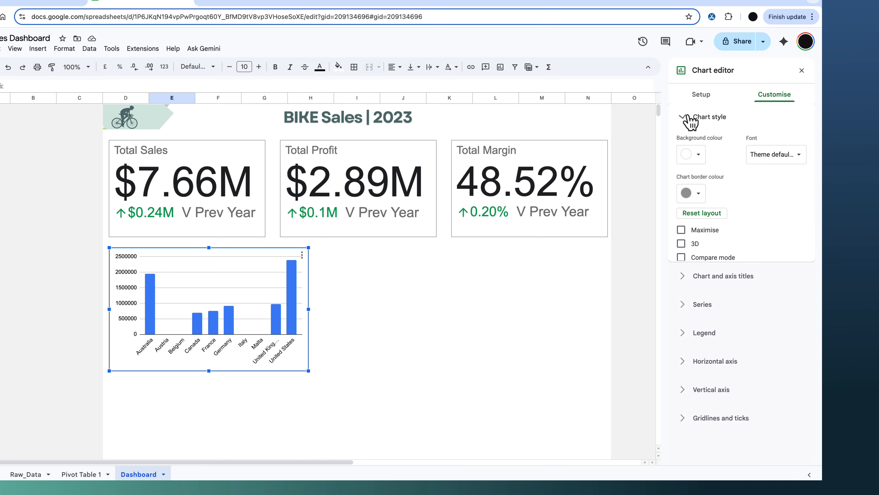
click(690, 117)
click(723, 144)
click(737, 171)
click(702, 173)
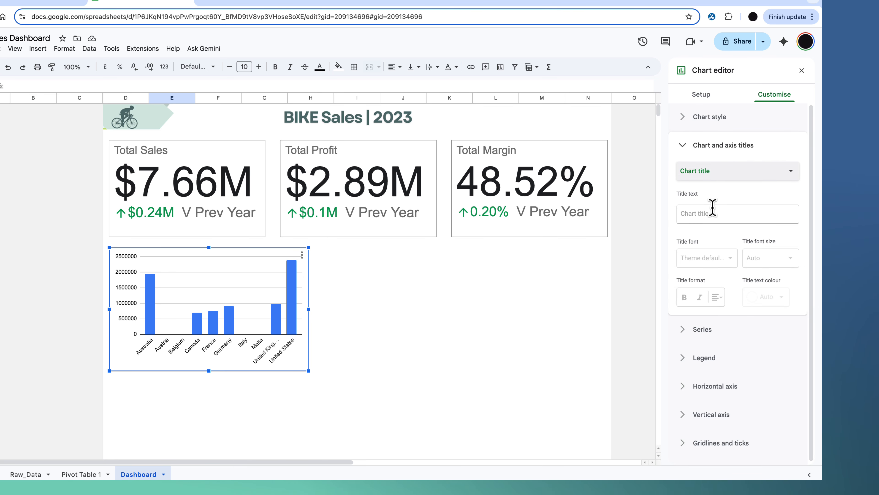
click(721, 171)
click(727, 214)
text(Sales by Country)
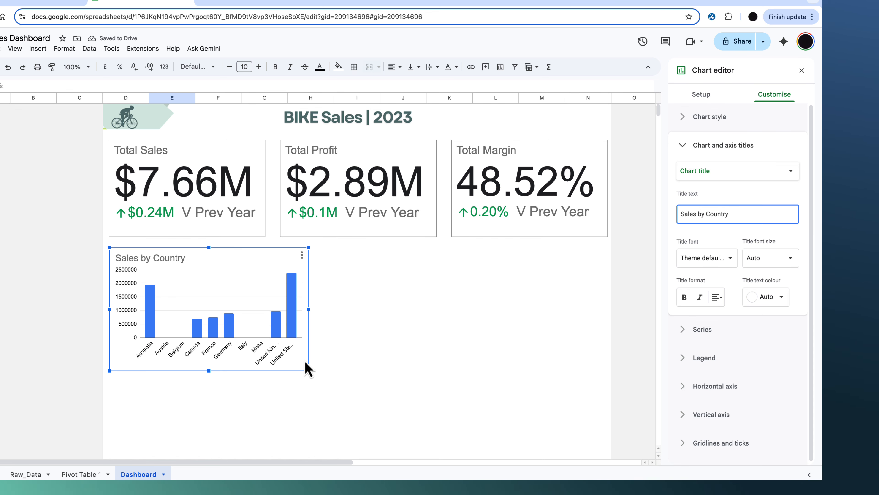
Set the fill colour of the Sales by Country chart's SUM of Revenue series to dark green.
click(218, 327)
drag(218, 330, 219, 330)
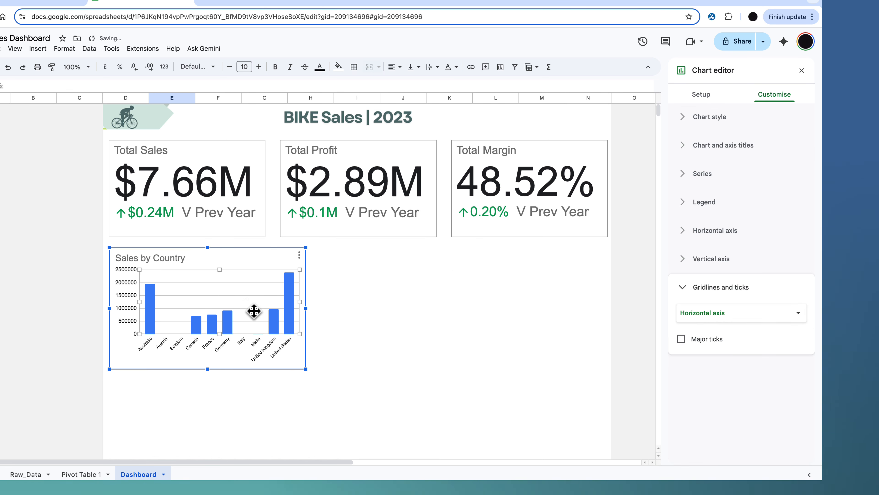
click(290, 308)
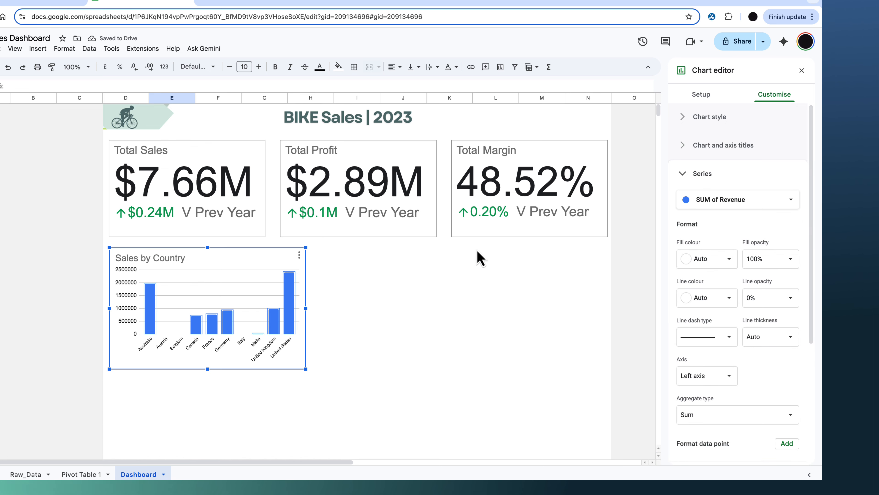
click(727, 266)
click(687, 416)
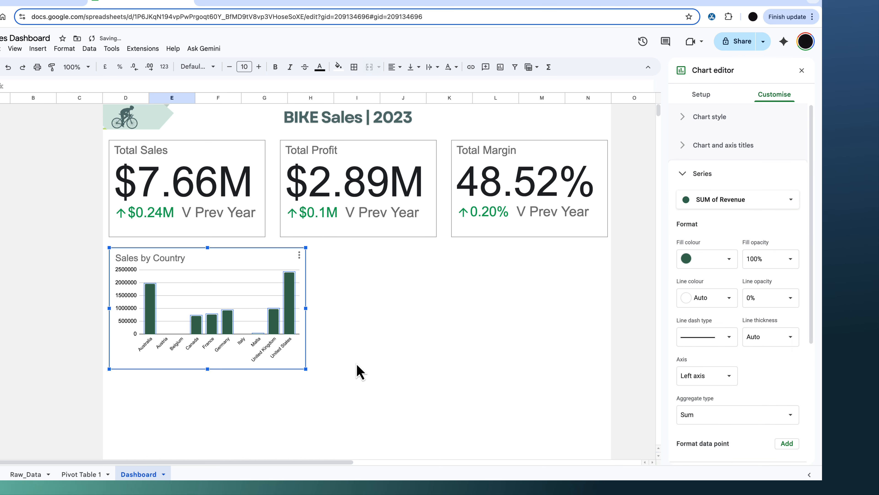
click(361, 340)
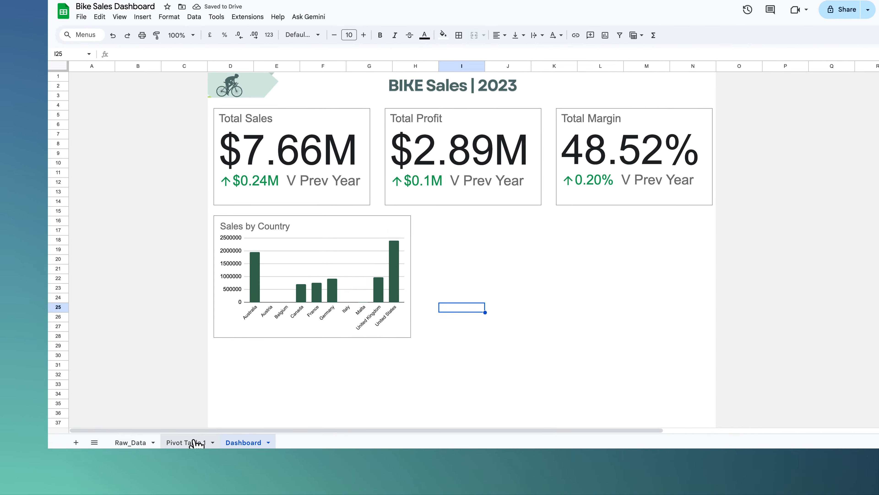
Sort the Country rows in the Pivot Table 1 pivot table by SUM of Revenue for 2023 in descending order.
click(81, 474)
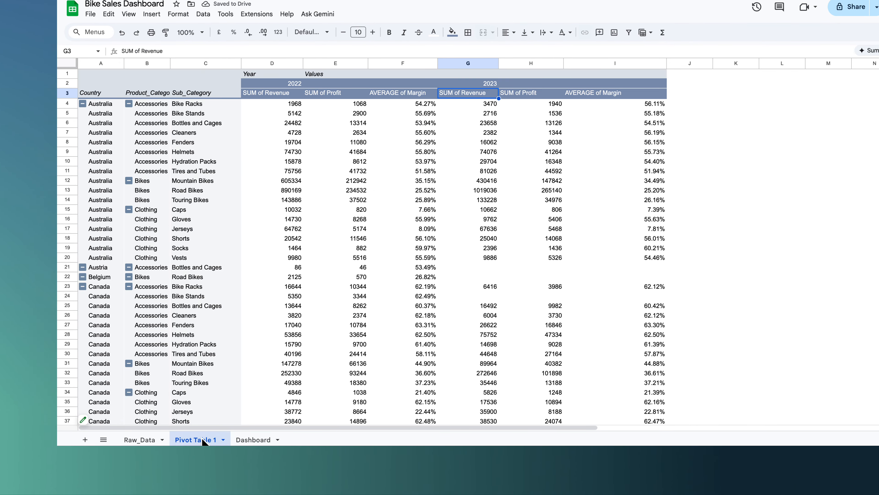
click(115, 106)
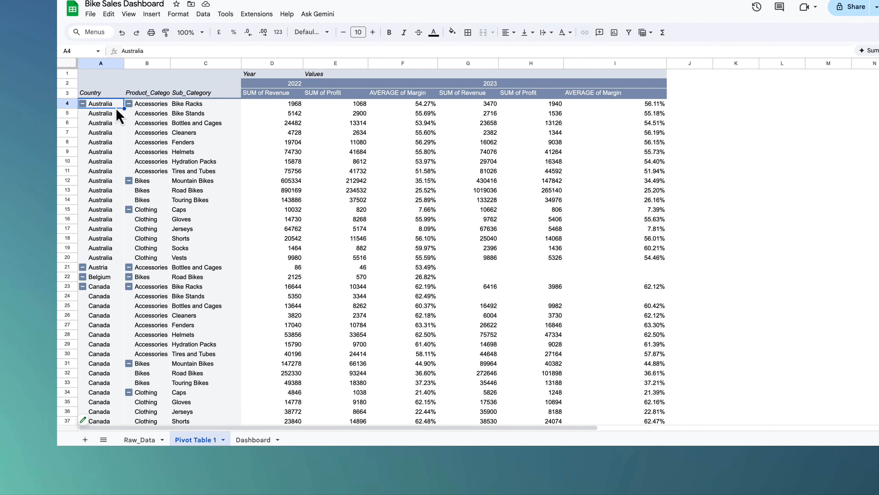
click(87, 417)
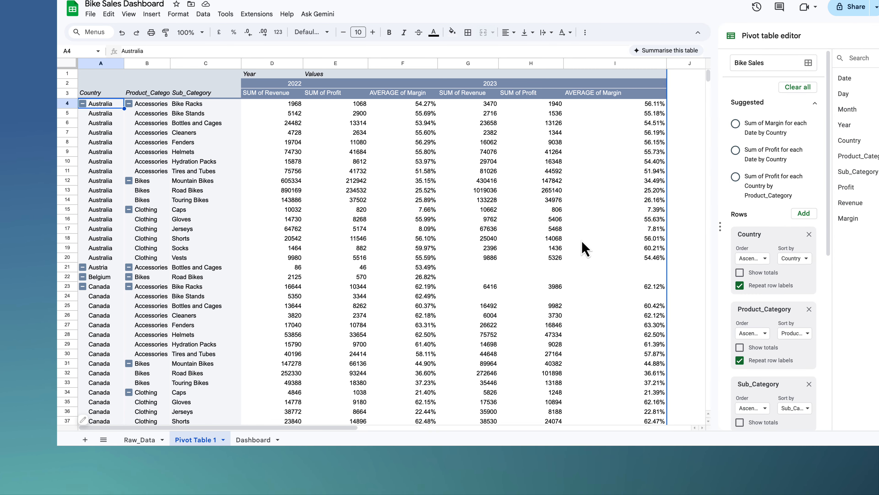
click(807, 259)
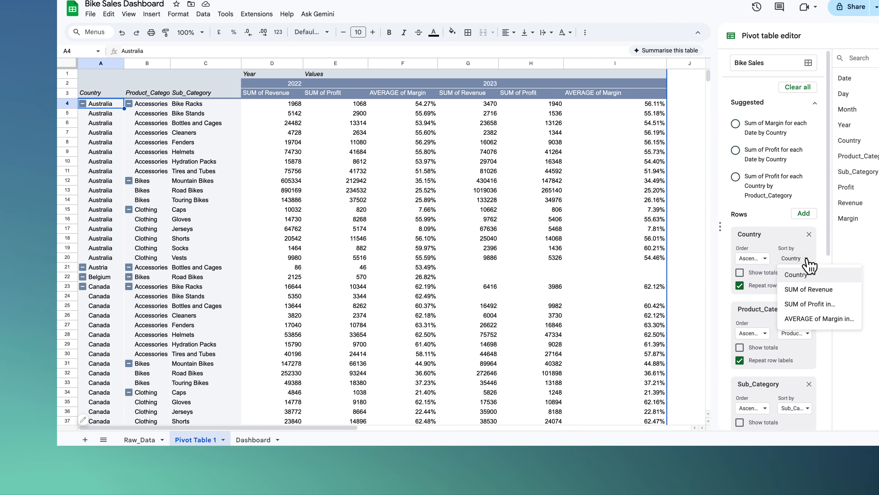
click(814, 289)
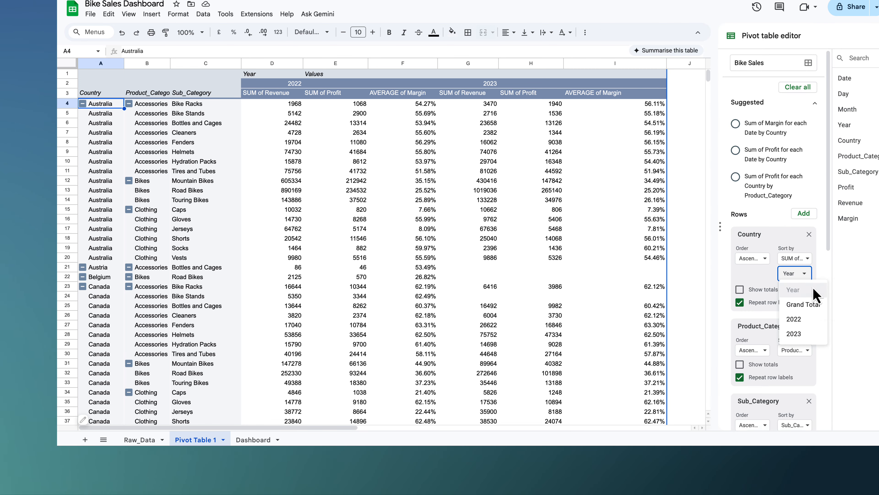
click(809, 335)
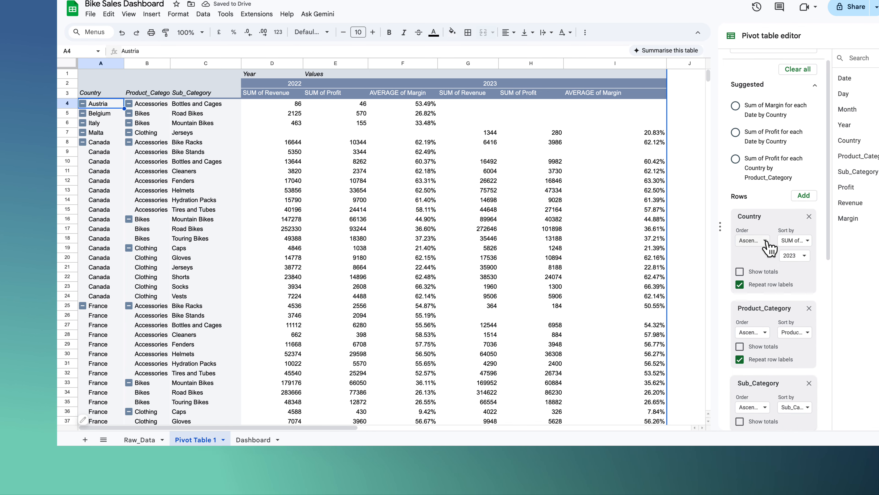
click(765, 271)
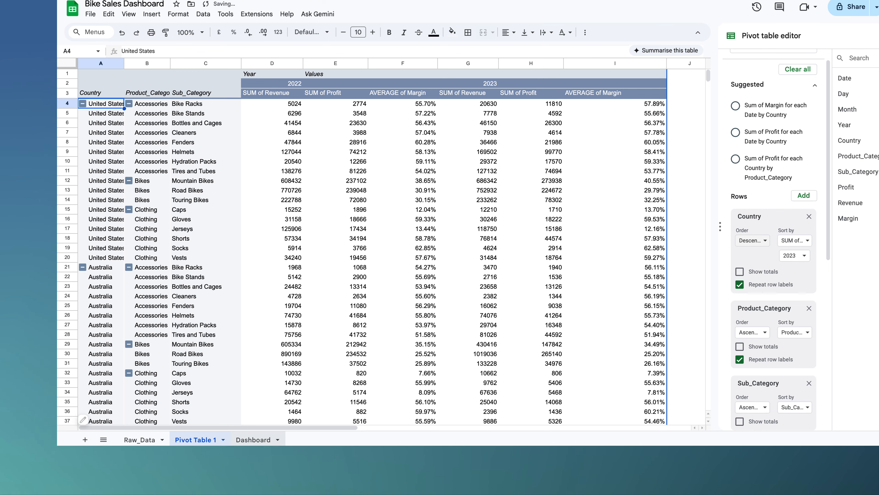
Duplicate the Sales by Country chart on the Dashboard sheet and place the copy below the Total Margin scorecard.
click(257, 441)
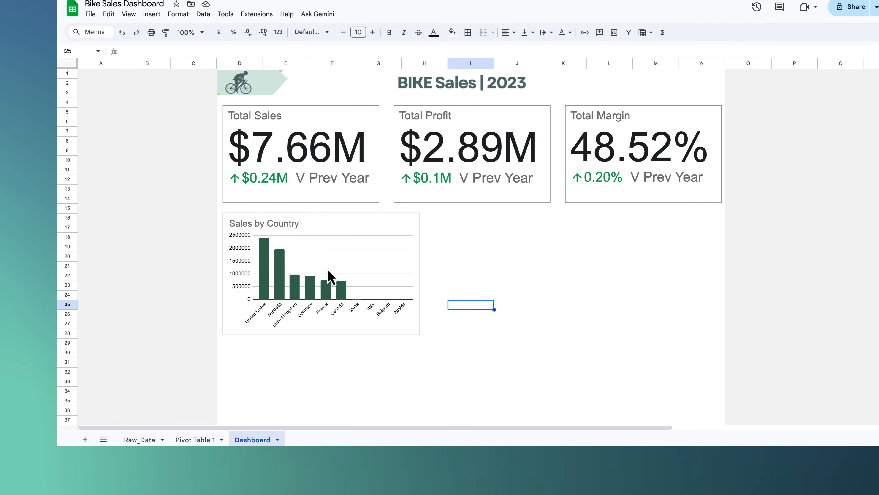
click(411, 329)
right_click(414, 331)
click(447, 292)
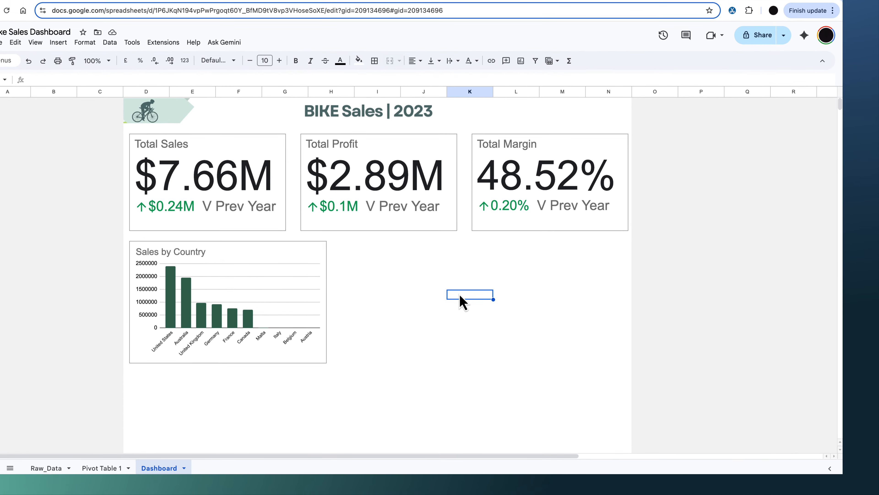
key(ctrl+v)
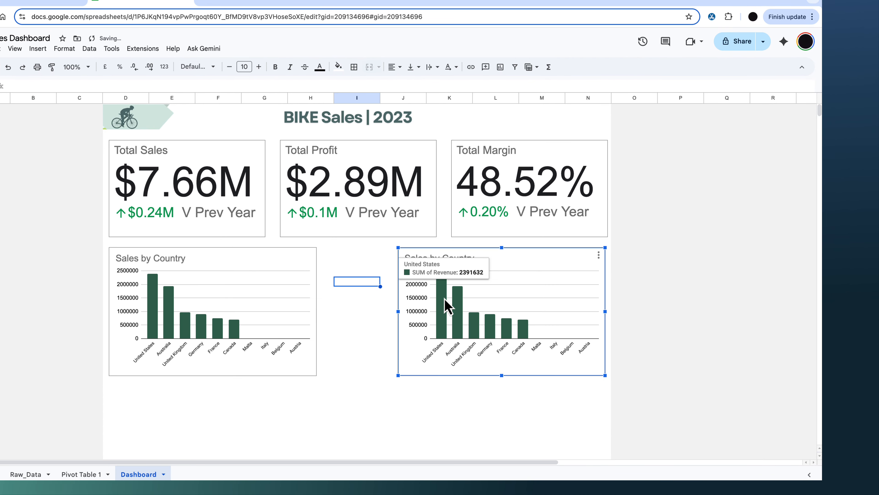
Chart the original Sales by Country chart by Product_Category instead of Country and change it to a stacked bar chart.
click(241, 308)
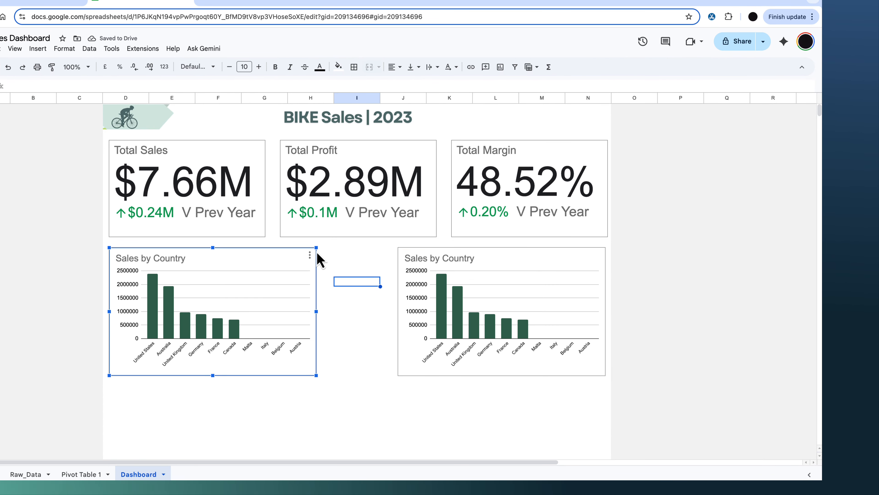
click(310, 256)
click(336, 270)
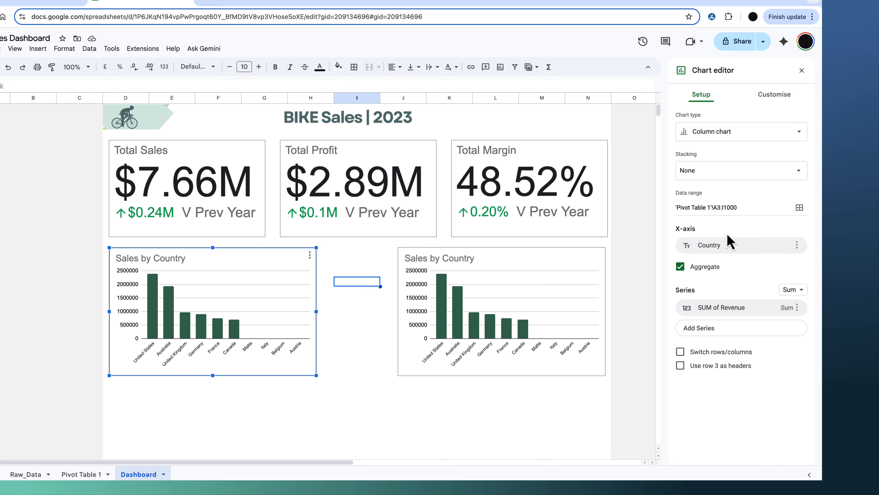
click(719, 249)
click(718, 300)
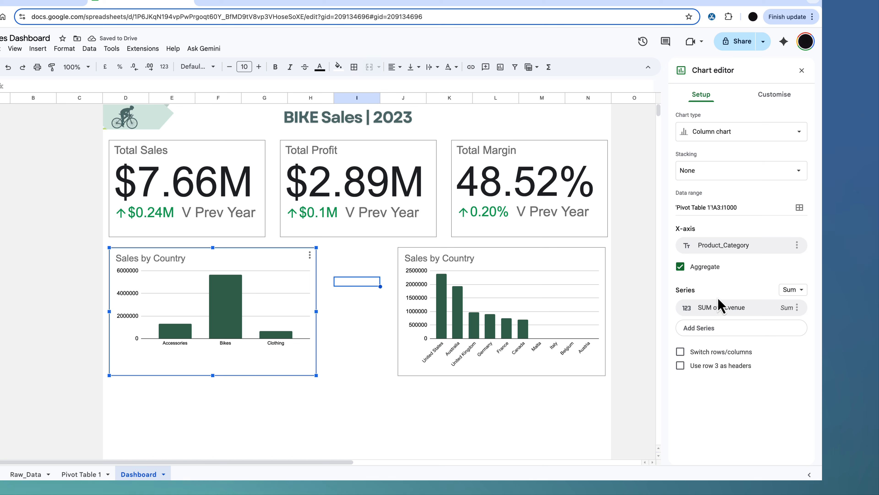
click(797, 133)
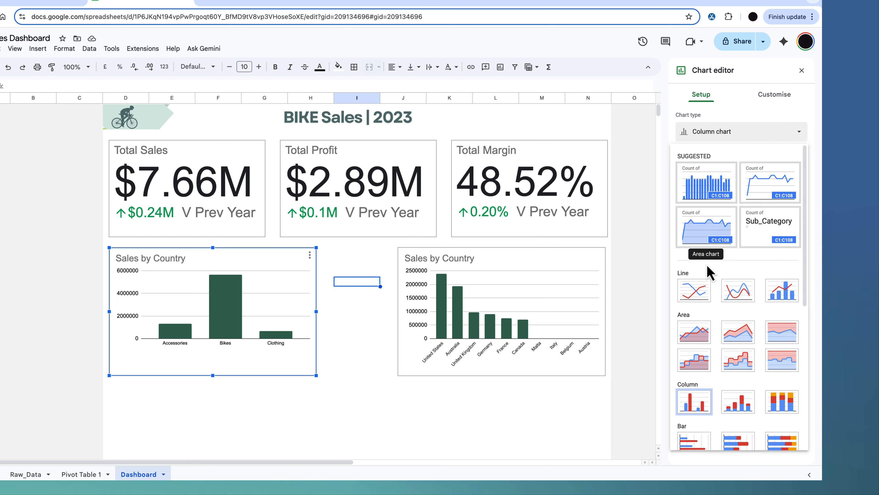
scroll(718, 388, down, 2)
click(738, 400)
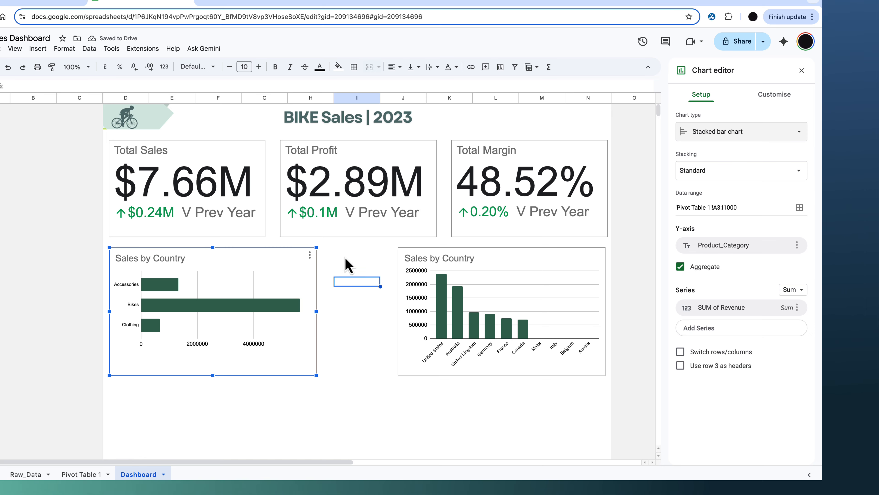
Retitle the stacked bar chart "Sales by Product".
click(169, 261)
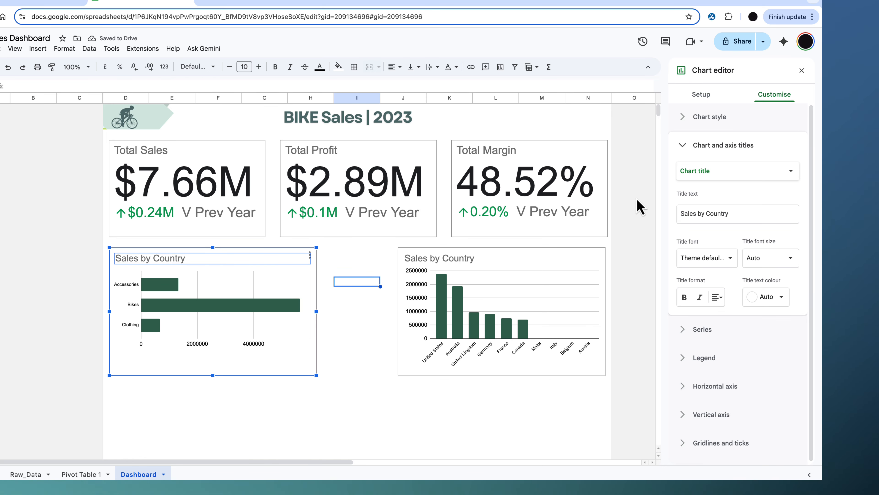
double_click(712, 213)
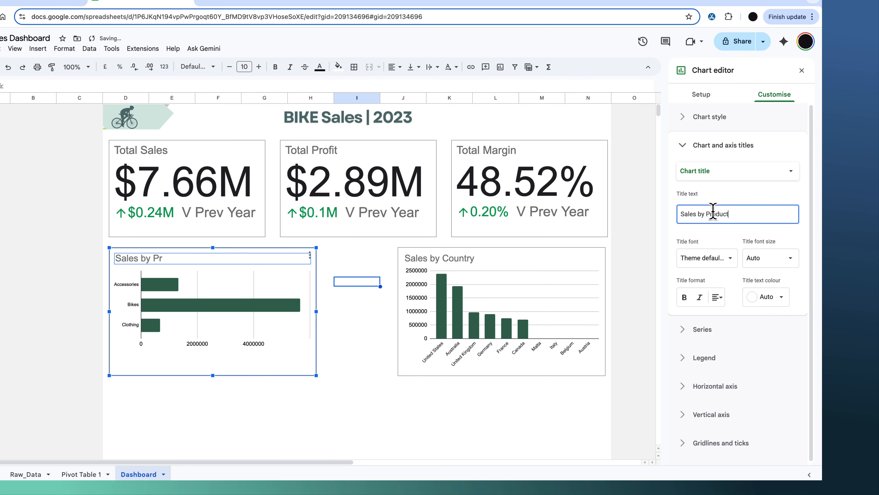
click(52, 166)
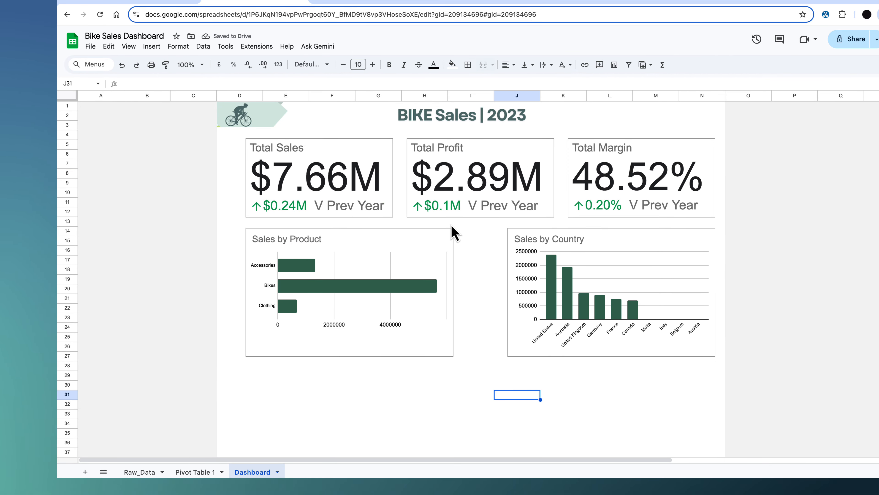
Add a slicer to the dashboard using the data range 'Pivot Table 1'!A3:I1000.
click(204, 47)
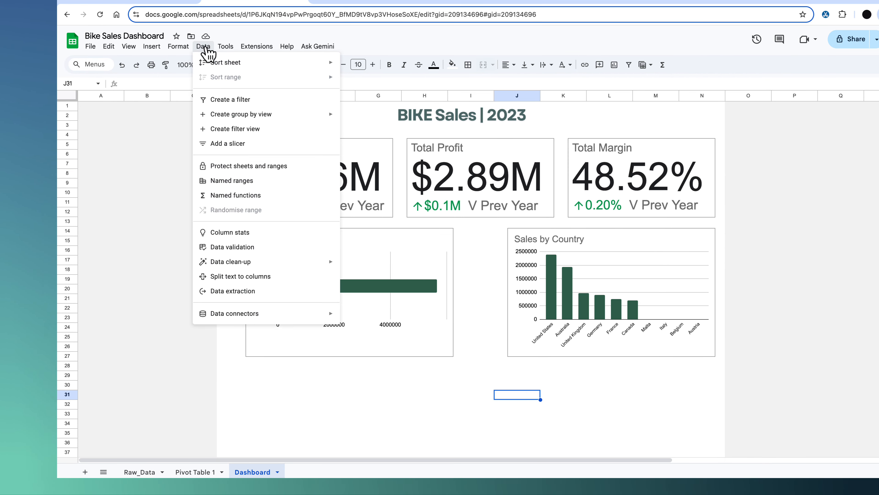
click(229, 143)
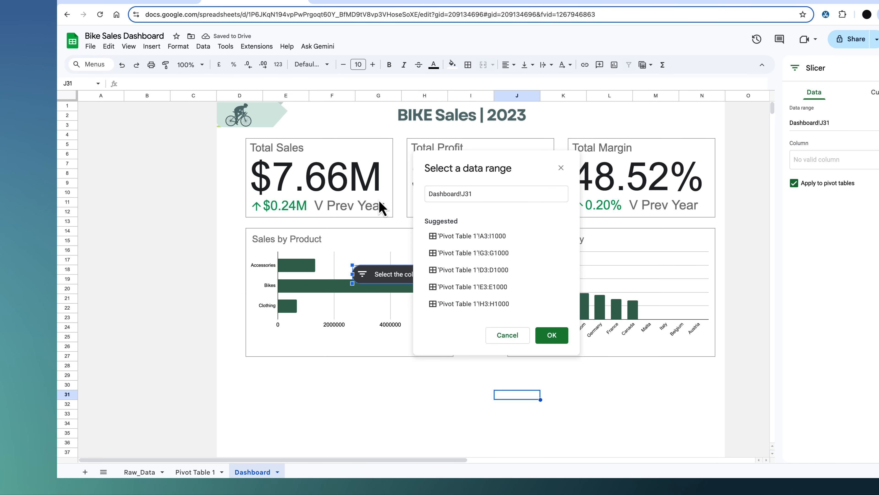
click(462, 249)
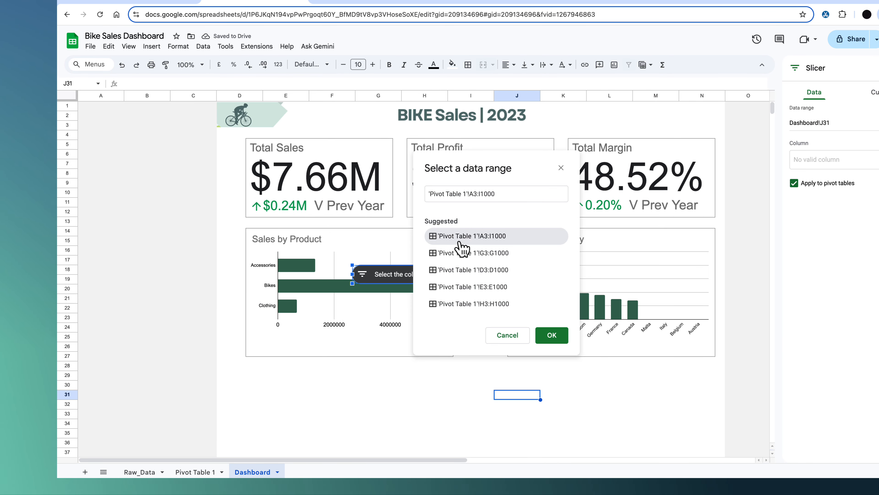
click(552, 335)
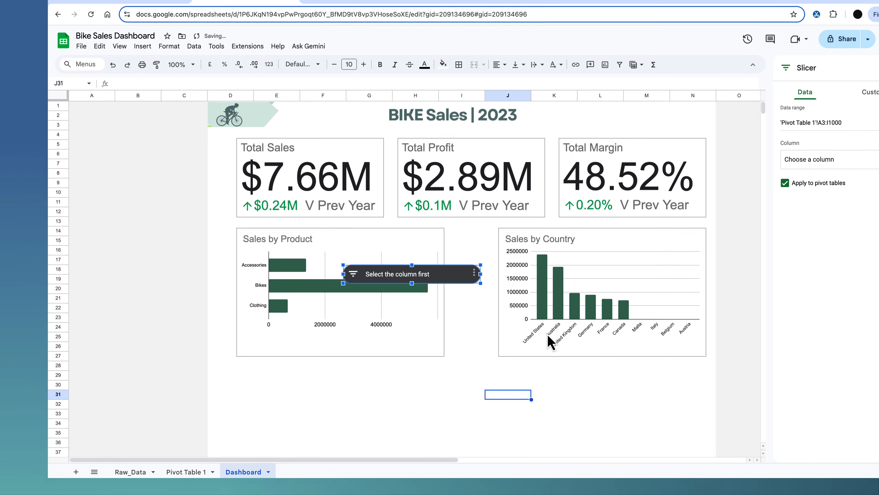
Set the slicer's column to Country and move it beside the Total Sales scorecard in columns A to C.
click(819, 159)
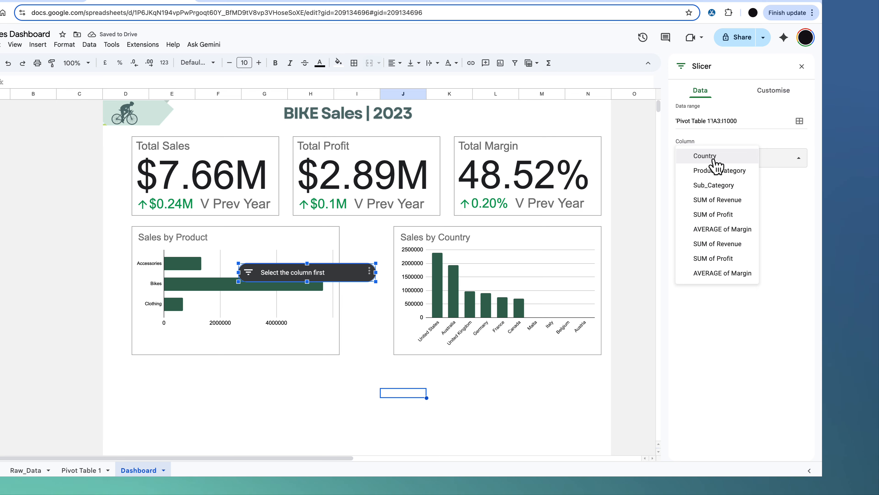
click(714, 160)
drag(306, 272, 51, 172)
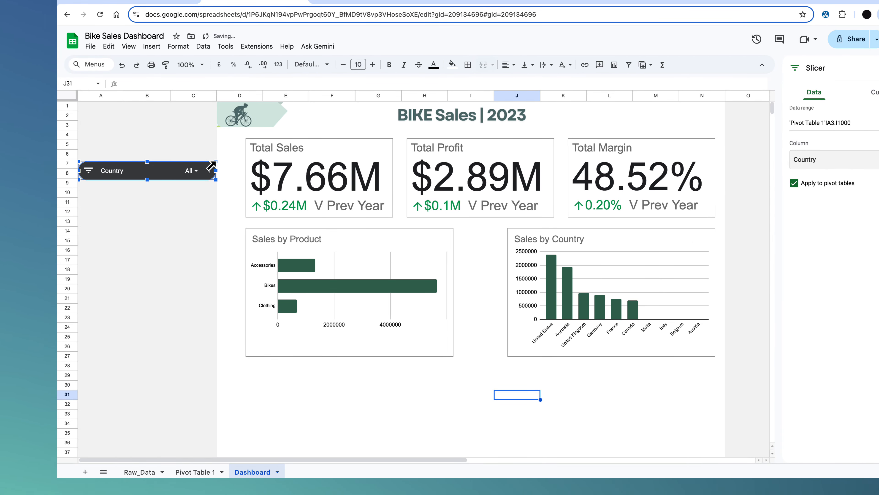
Try filtering with the Country slicer by excluding Australia, Austria and Belgium.
click(189, 169)
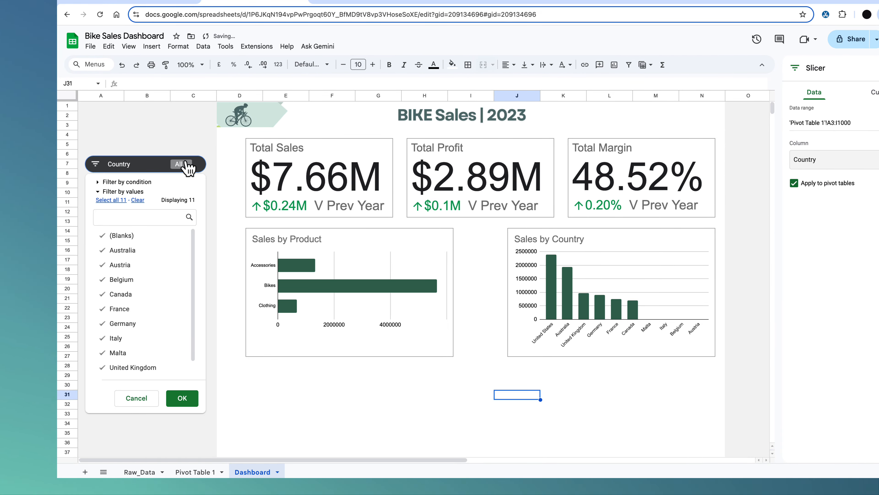
click(132, 251)
click(123, 265)
click(128, 280)
click(182, 398)
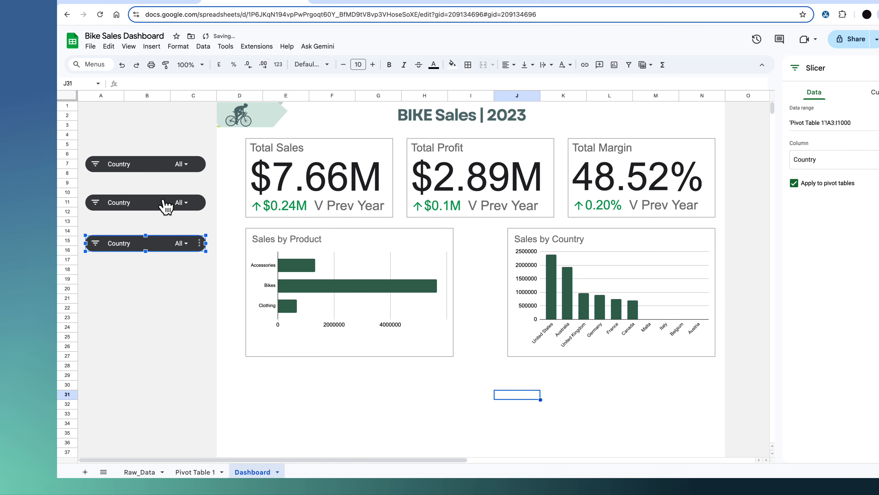
Set the middle slicer's column to Product_Category.
click(159, 208)
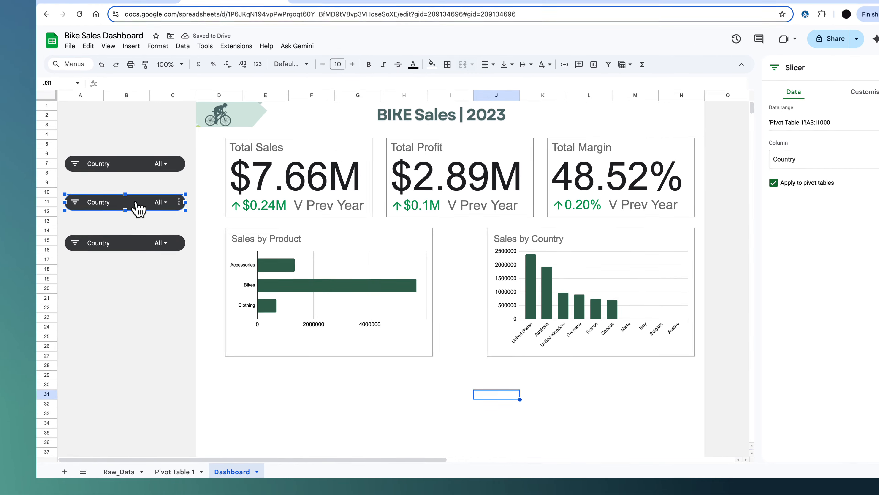
click(822, 161)
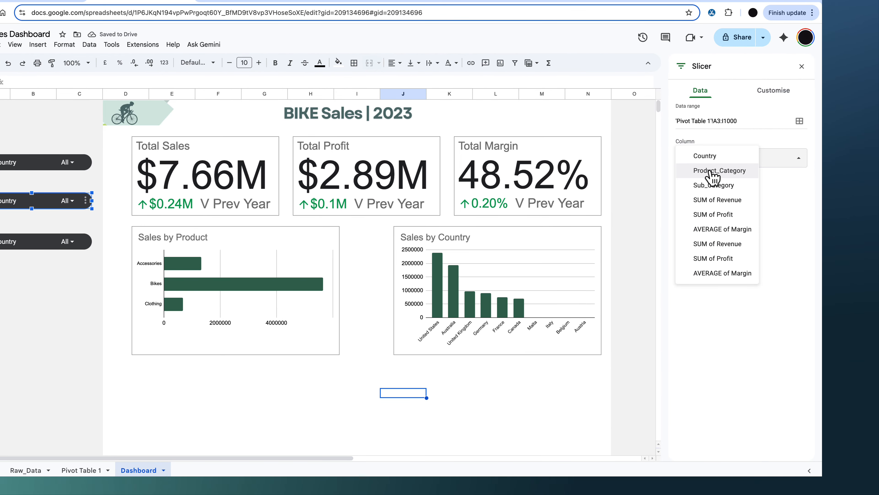
click(711, 171)
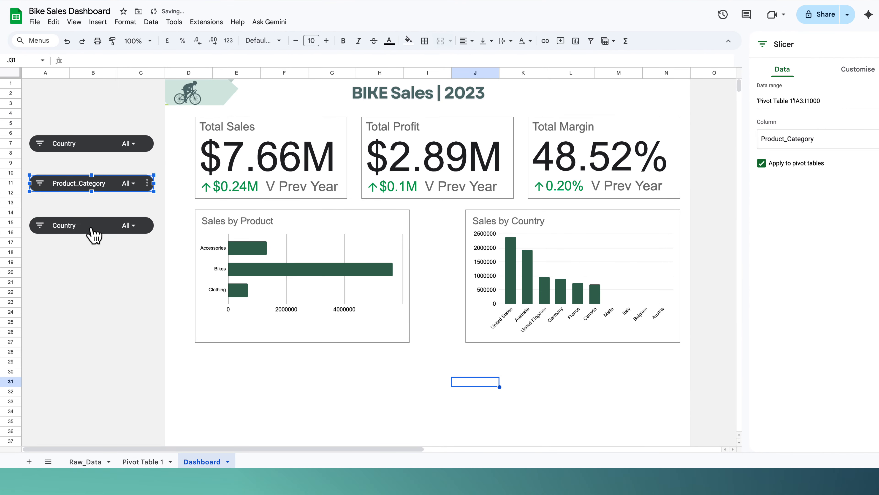
Check the filter value lists of the Product_Category and Country slicers and open the Pivot Table 1 sheet.
click(93, 227)
click(148, 225)
click(131, 183)
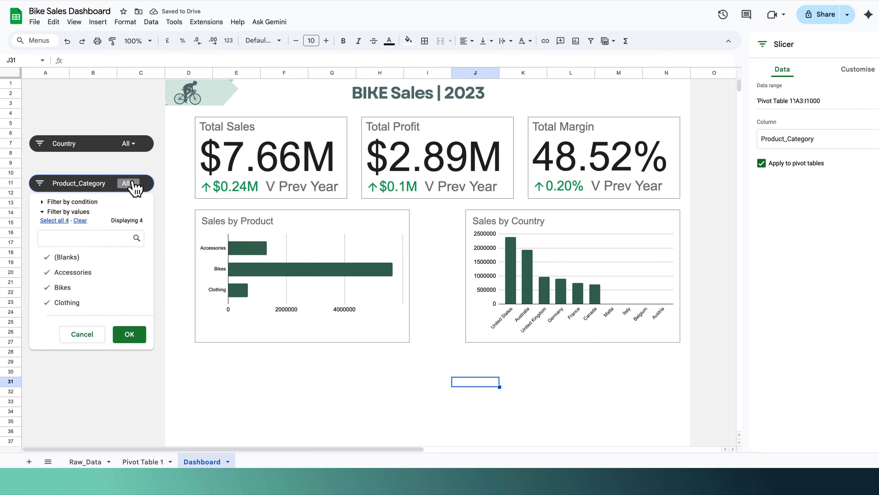
click(130, 145)
click(141, 462)
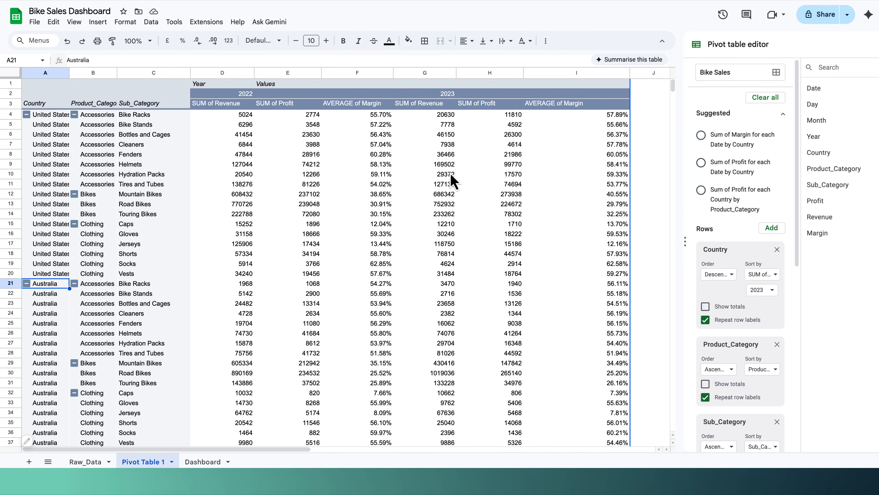
Review the Date column in Raw_Data, and insert a line chart on the Dashboard sheet.
click(94, 464)
click(68, 73)
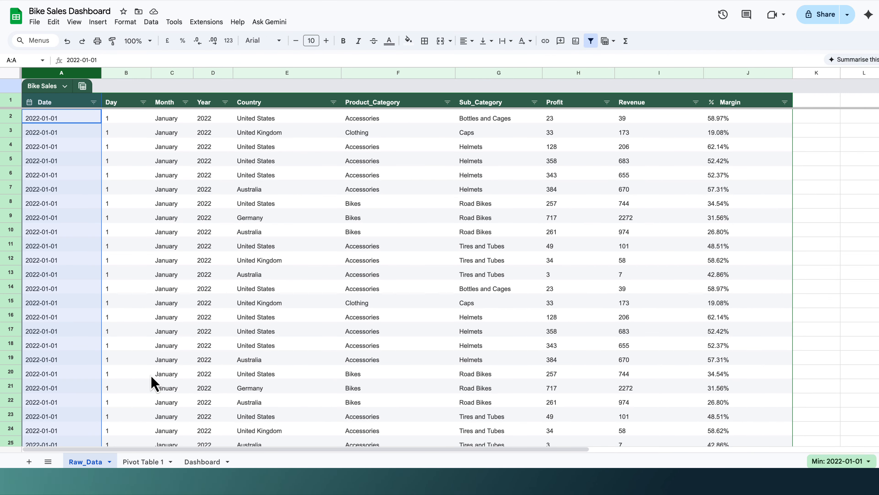
click(202, 462)
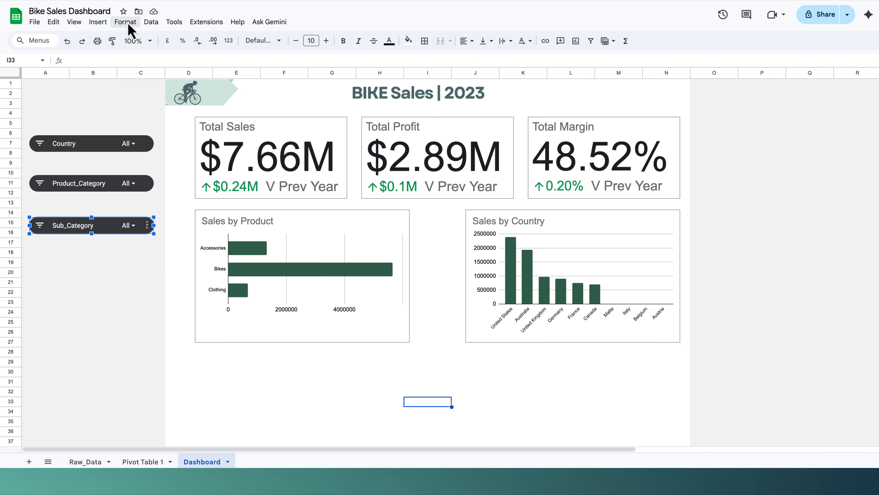
click(100, 22)
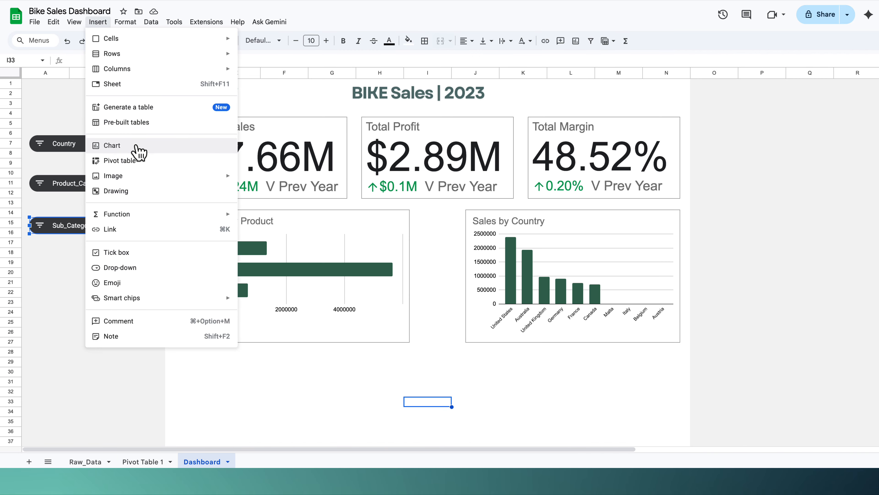
click(139, 151)
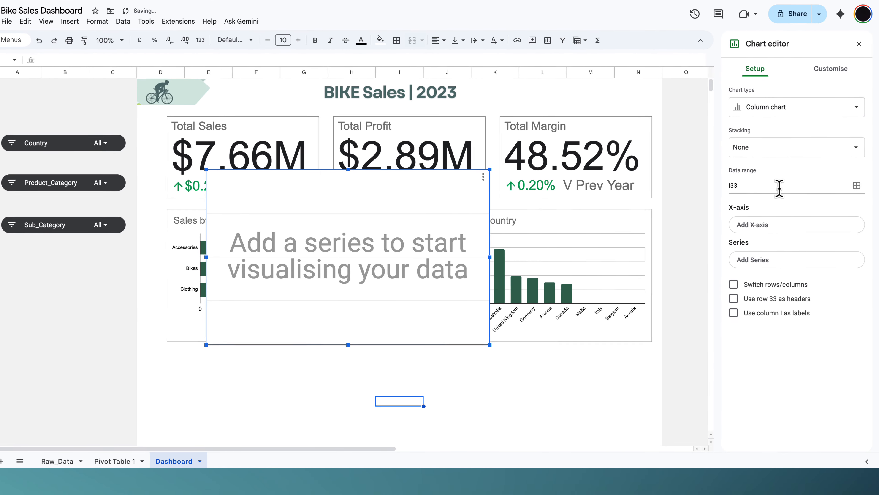
click(810, 113)
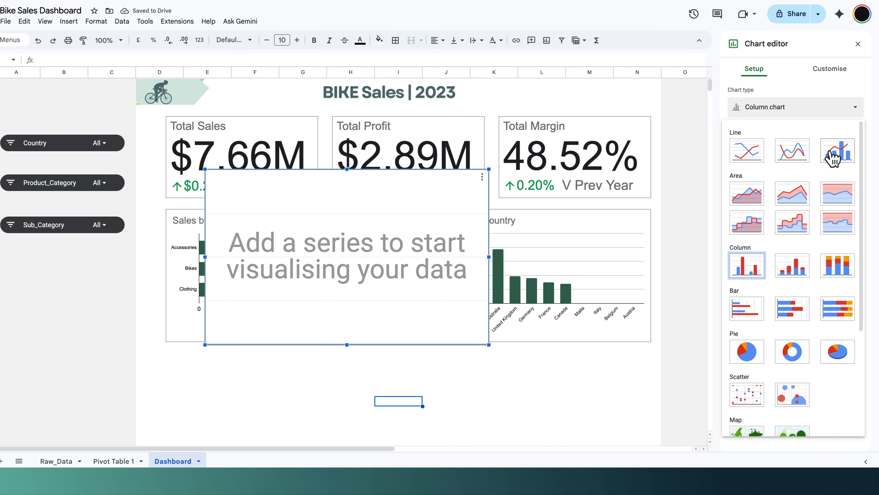
click(754, 158)
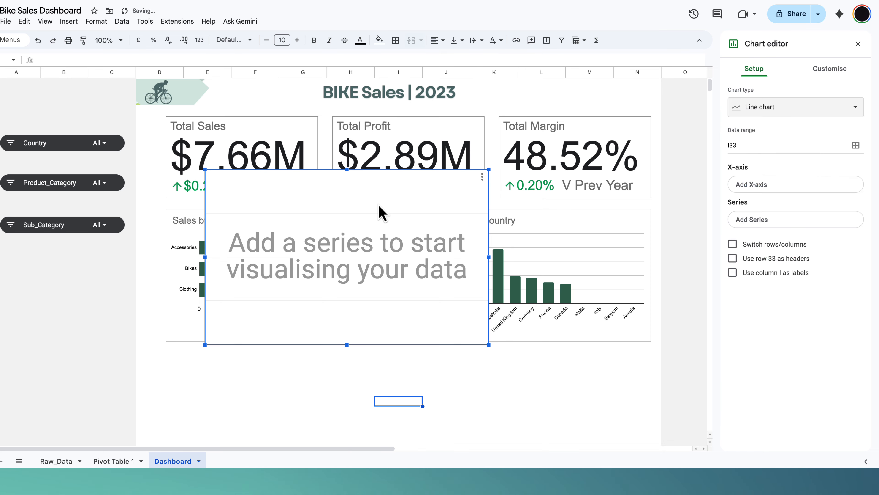
Move the empty line chart below the product and country charts and widen it to span both.
scroll(381, 211, down, 5)
scroll(402, 140, up, 1)
drag(408, 130, 372, 313)
drag(443, 284, 644, 291)
scroll(644, 291, up, 4)
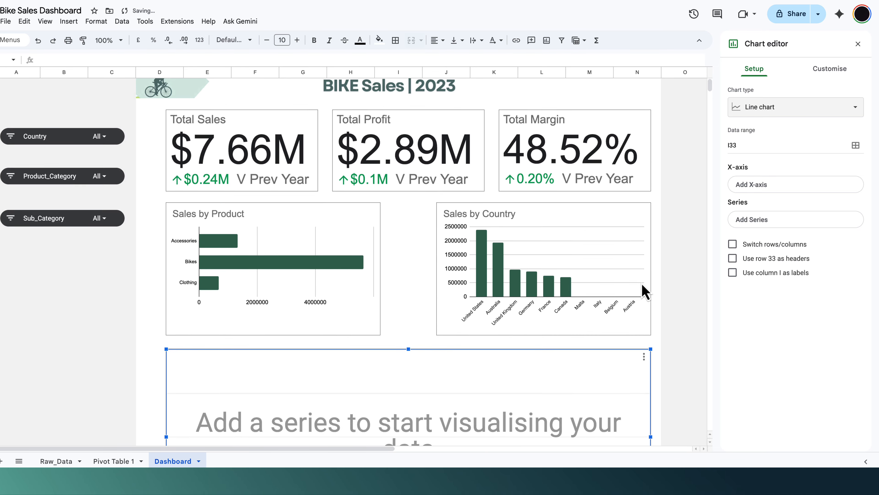
scroll(643, 291, down, 2)
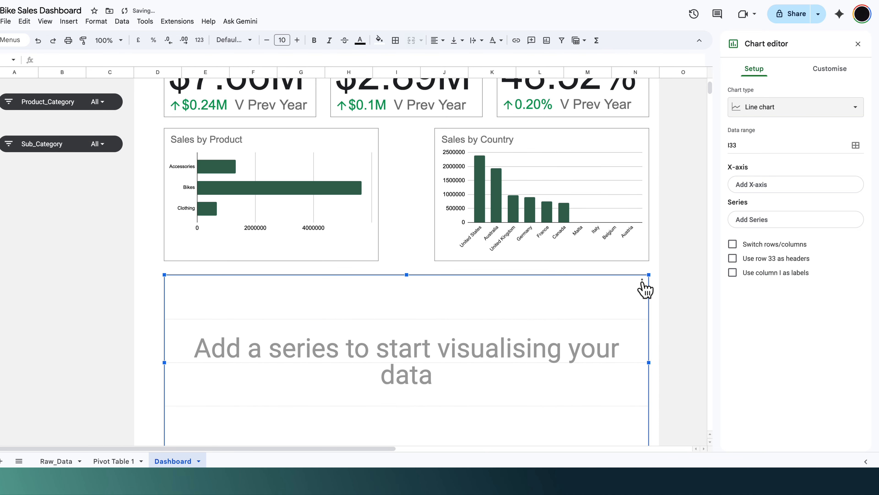
Set the line chart's data range to the Date column, Raw_Data!A1:A20089.
click(856, 145)
key(ctrl+a)
key(BackSpace)
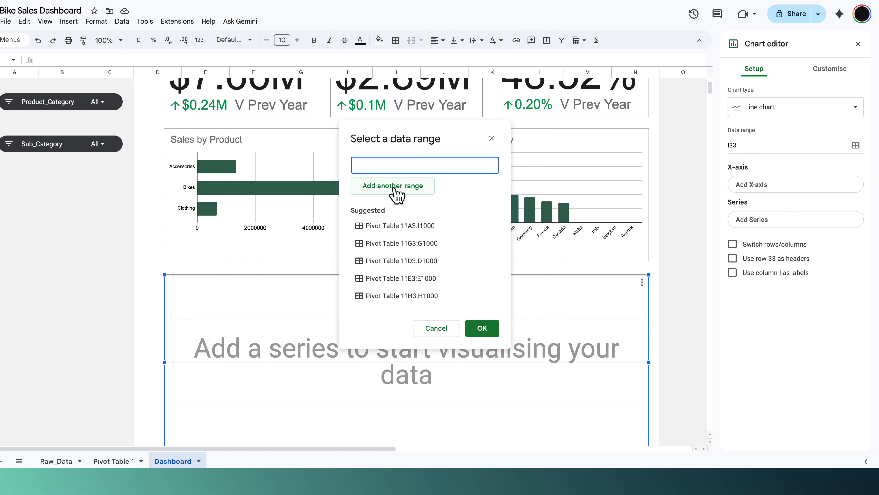
click(82, 460)
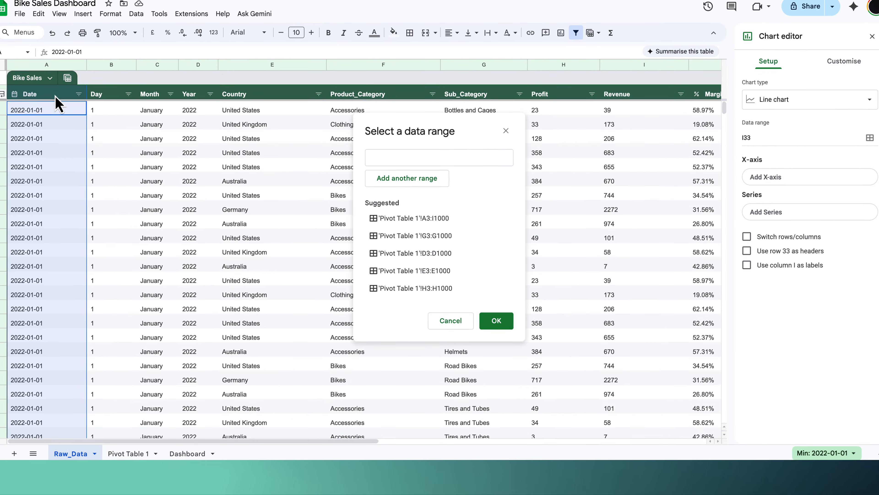
click(56, 97)
key(ctrl+shift+Down)
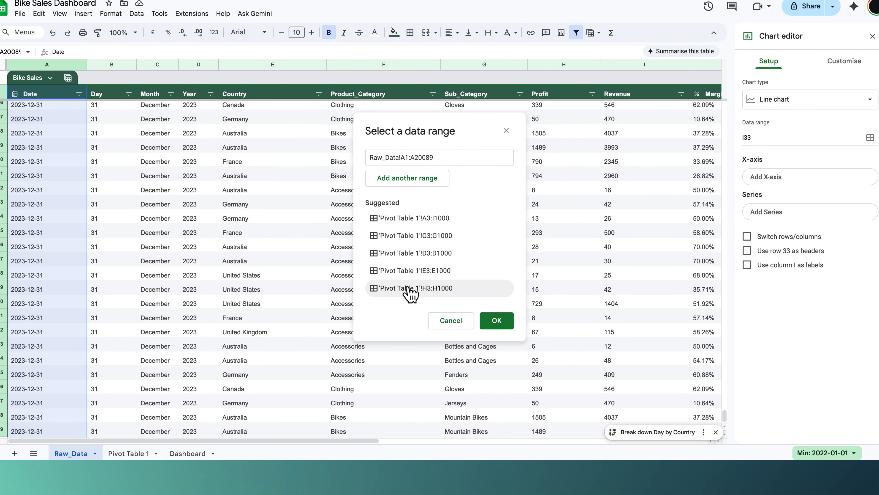
click(504, 321)
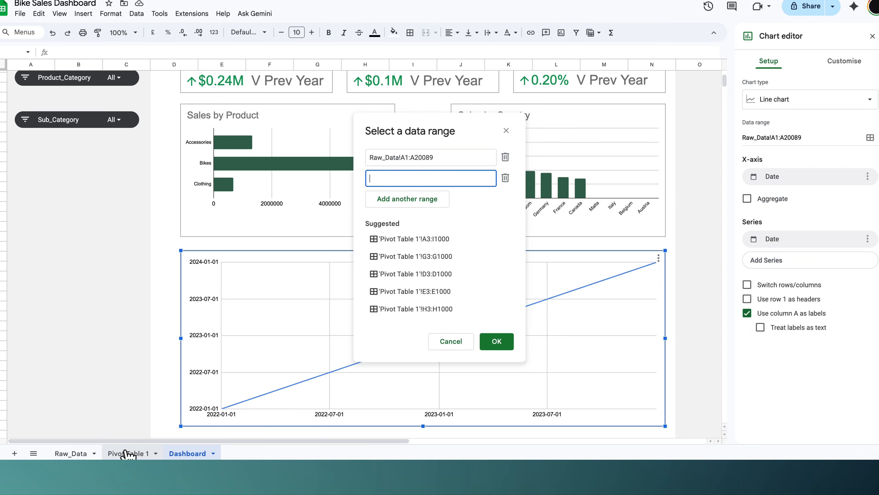
Add the Revenue column I of Raw_Data as the line chart's second data range.
click(72, 454)
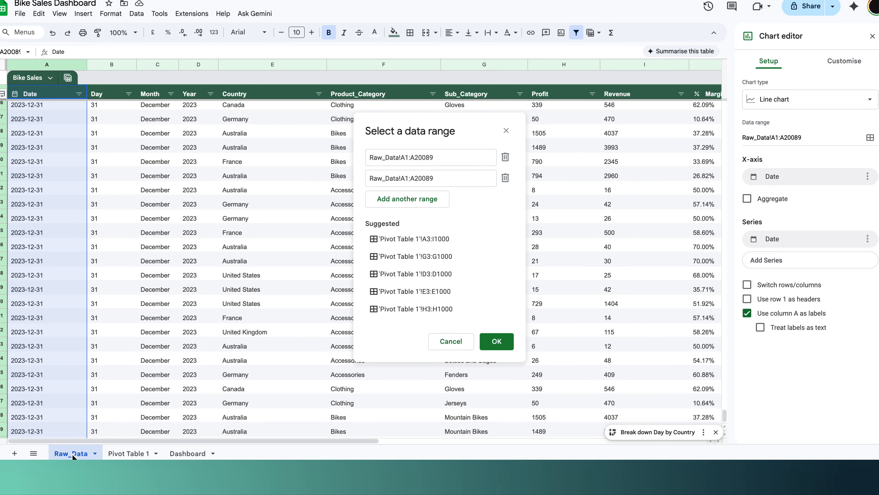
click(628, 65)
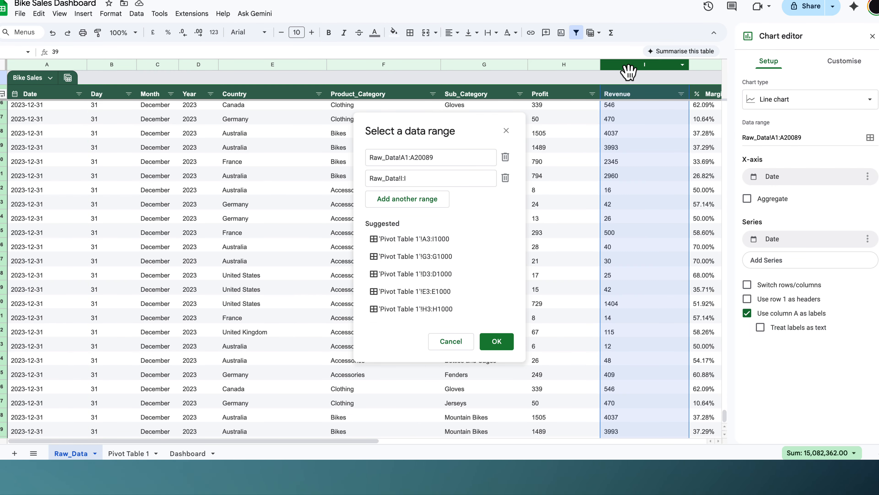
click(496, 341)
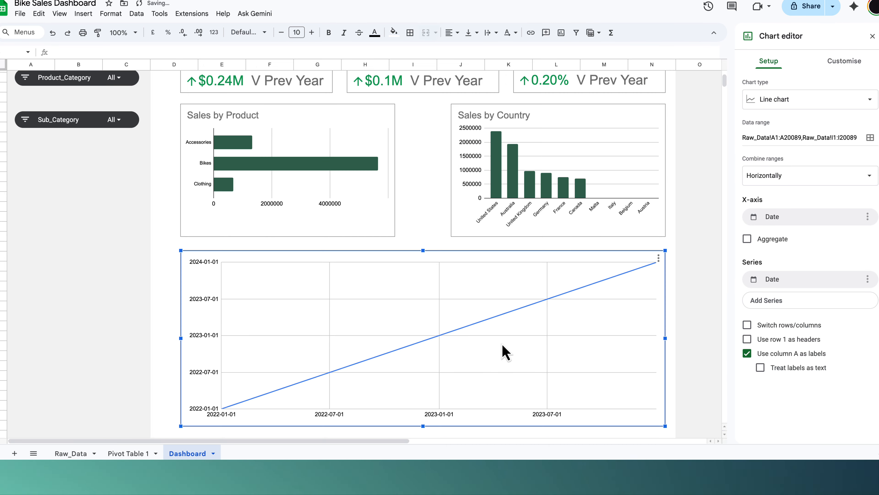
Replace the line chart's Date series with Revenue and aggregate it by date as a sum.
click(864, 282)
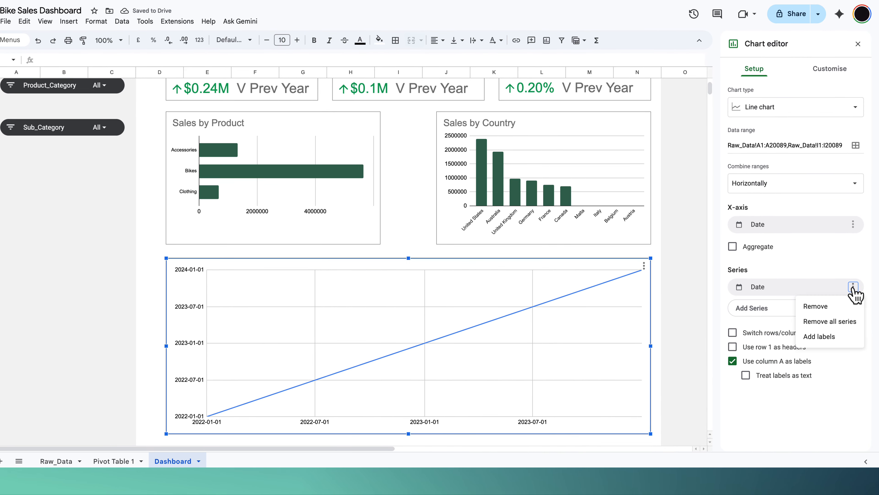
click(840, 307)
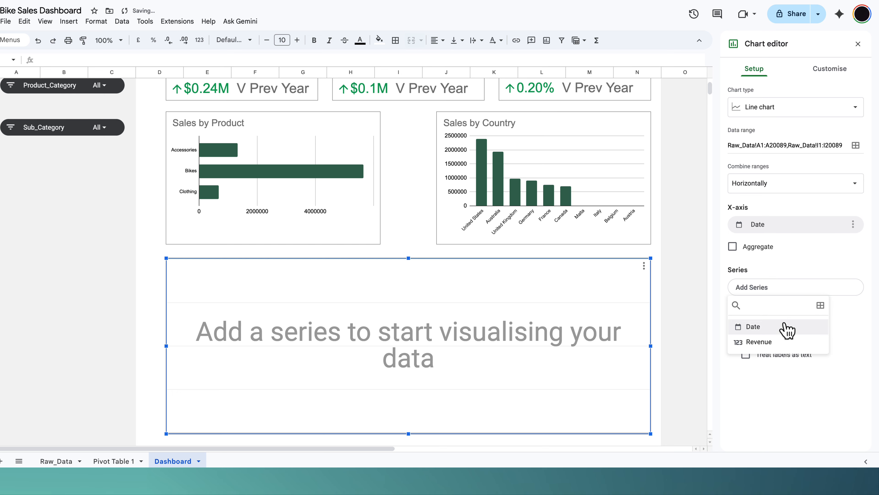
click(787, 342)
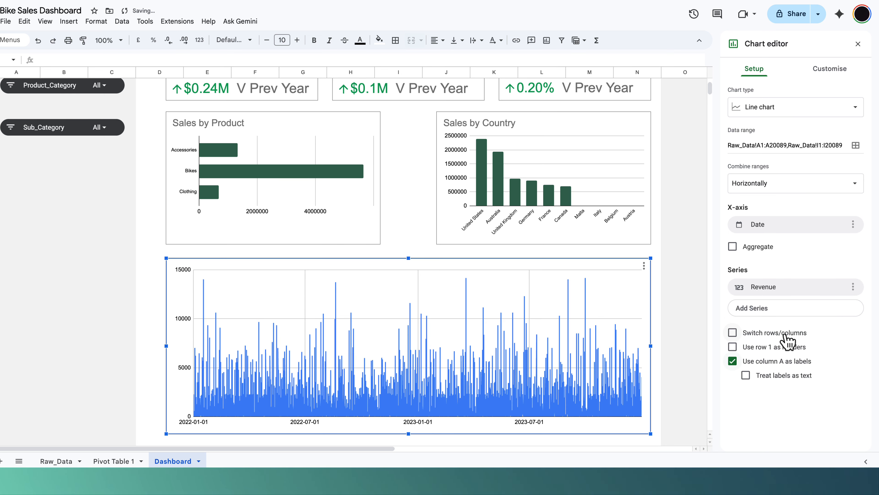
click(732, 247)
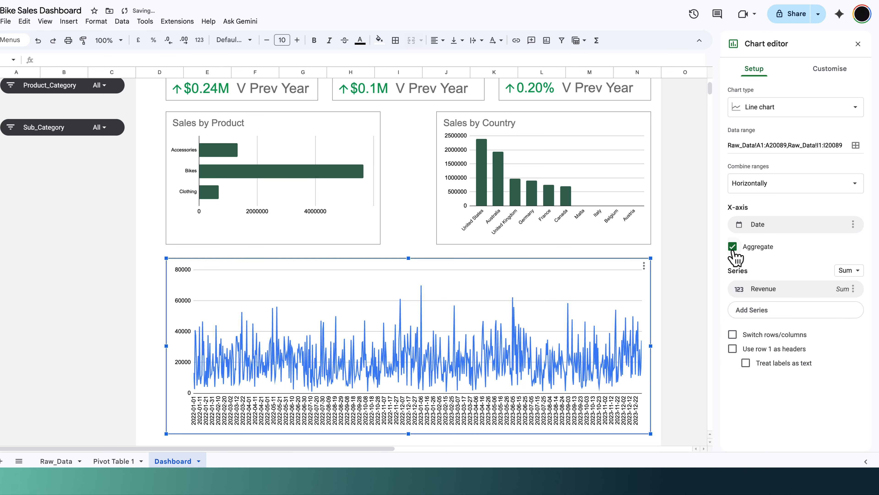
Set the Revenue series line colour to the custom dark green used by the other charts.
scroll(667, 250, up, 3)
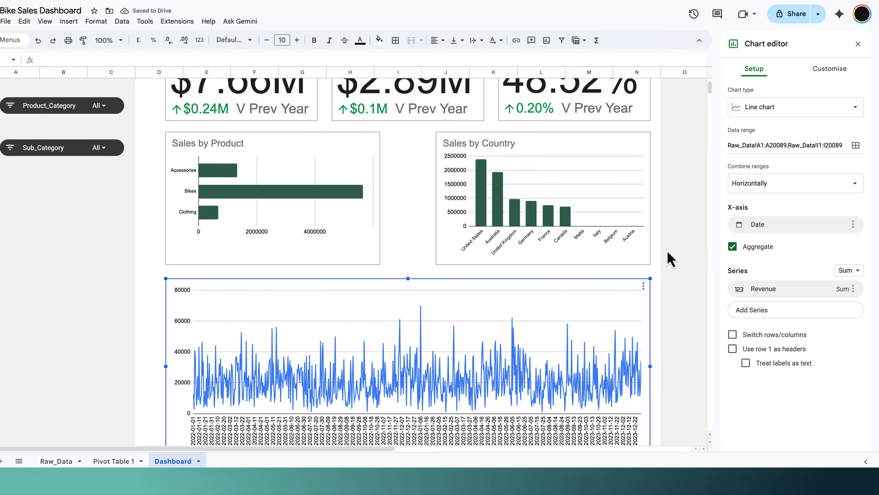
scroll(667, 250, down, 1)
click(545, 354)
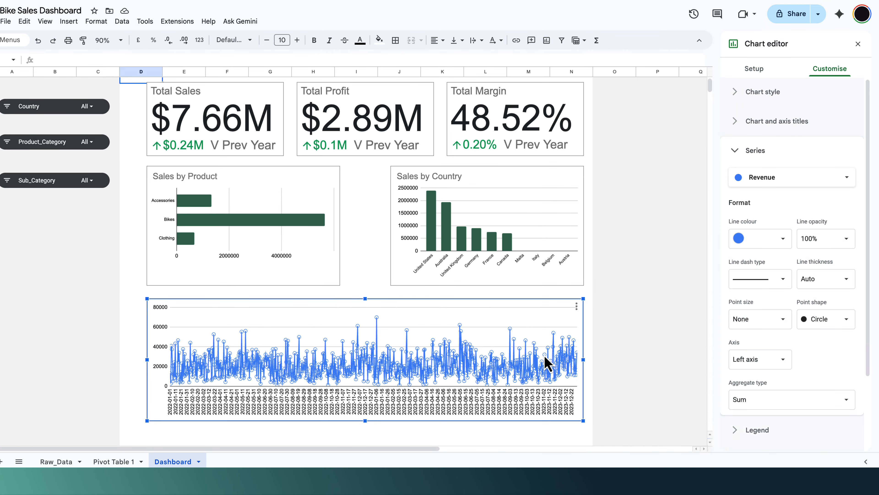
click(783, 239)
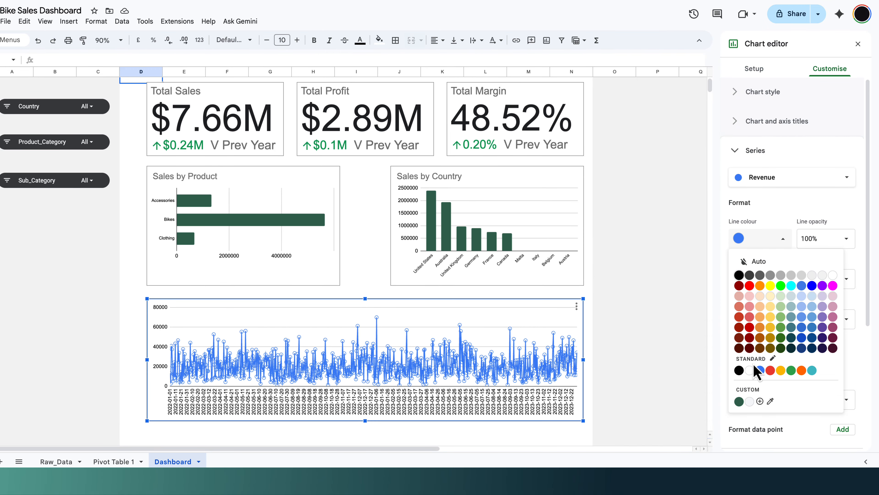
click(739, 401)
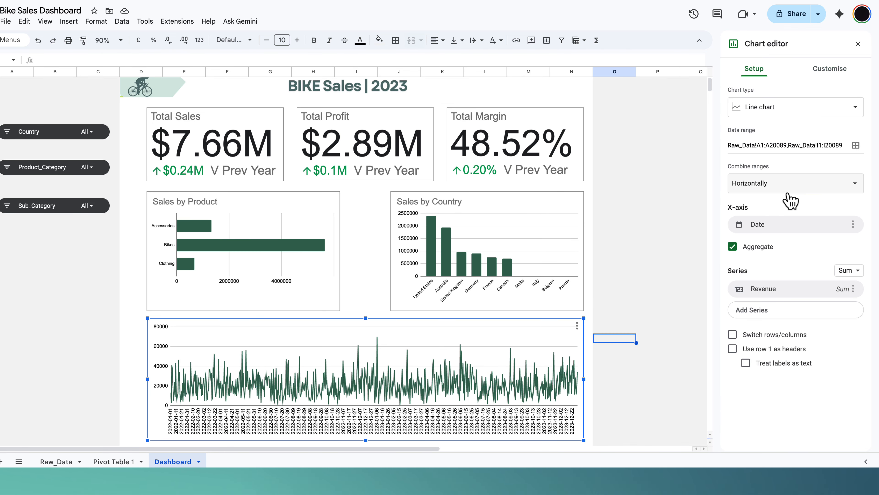
Title the line chart "Sales Over Time".
click(826, 73)
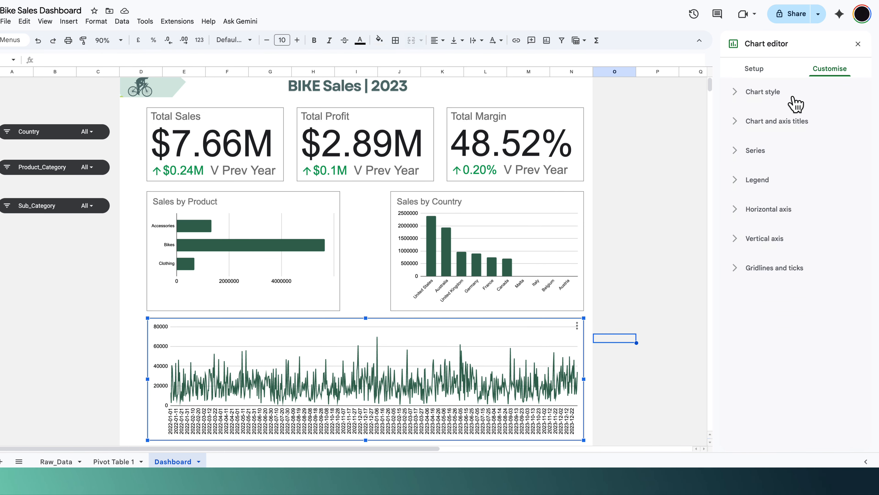
click(734, 125)
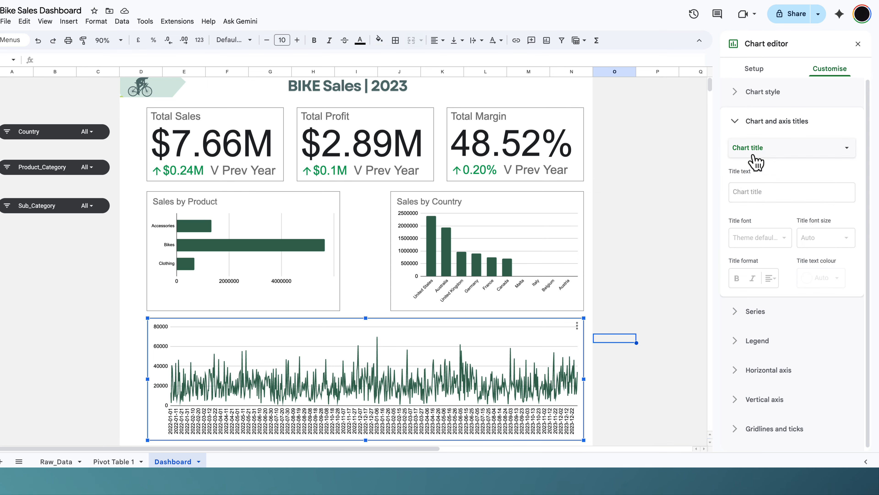
click(766, 192)
text(Sales over Time)
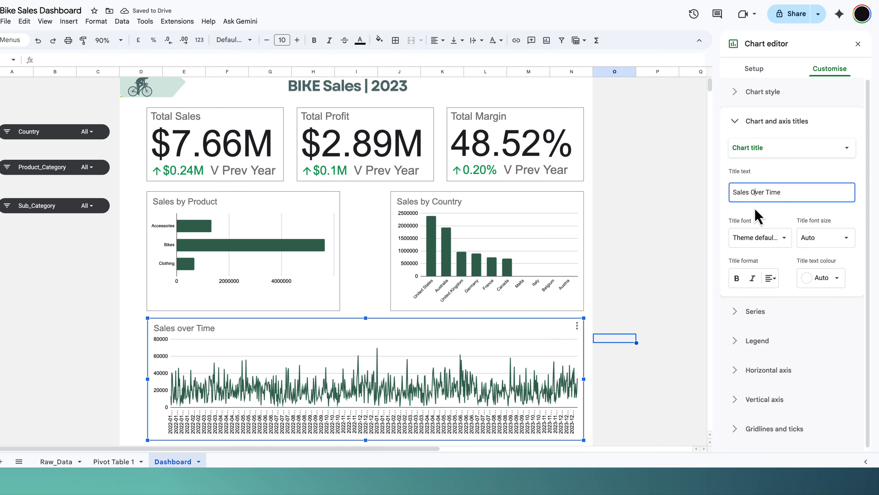
text(O)
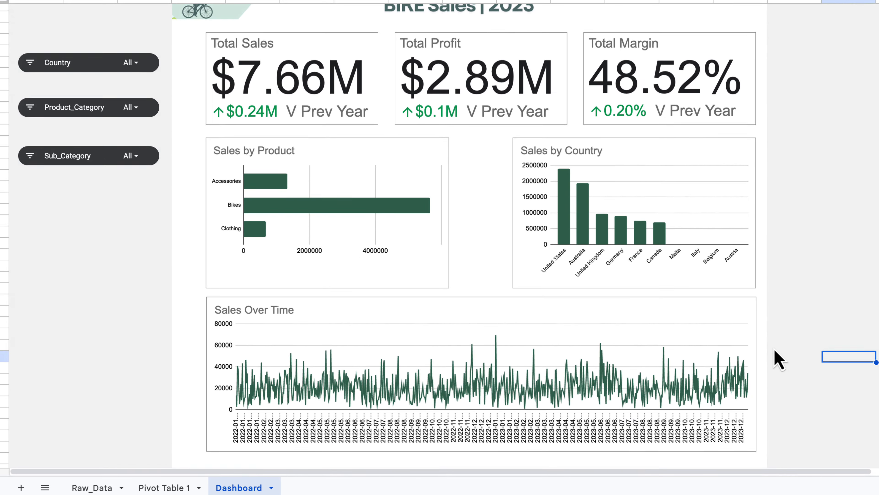
Tighten the dashboard layout by moving the scorecards and charts up and evening out the gaps between them.
scroll(603, 356, down, 3)
scroll(408, 249, up, 3)
click(408, 250)
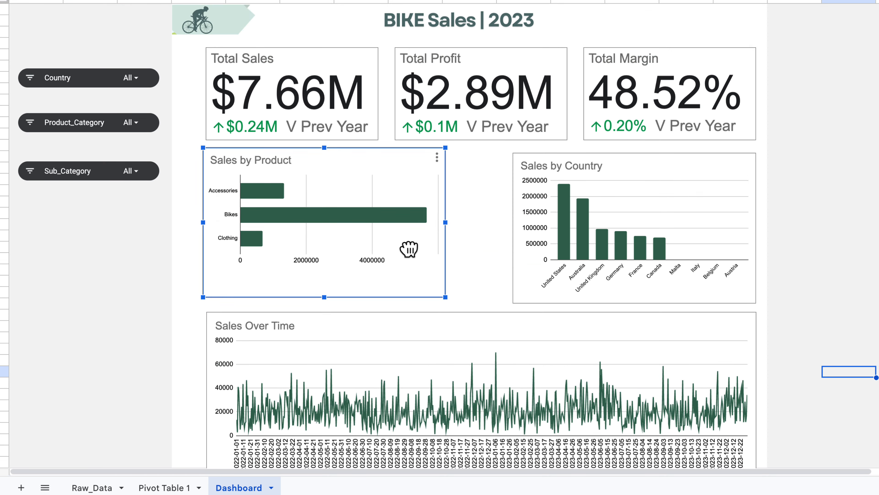
click(689, 334)
click(818, 296)
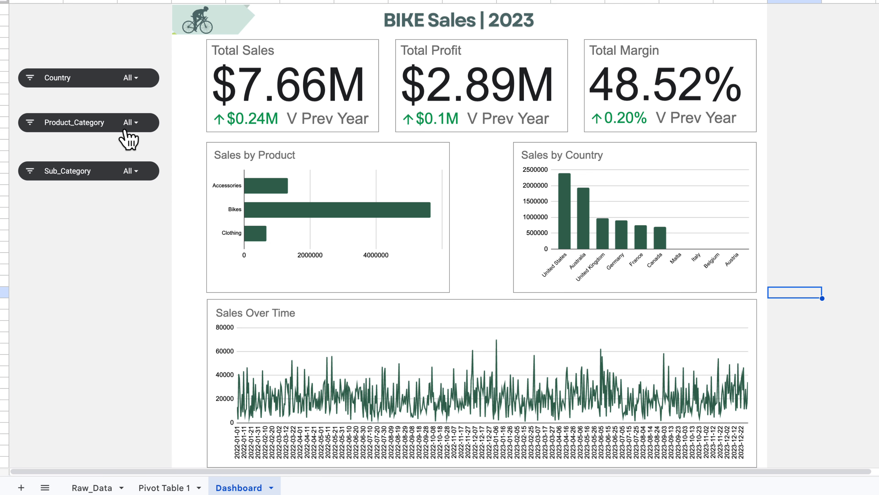
Check the filter values offered by the Product_Category slicer and close the list without filtering.
click(128, 123)
click(128, 123)
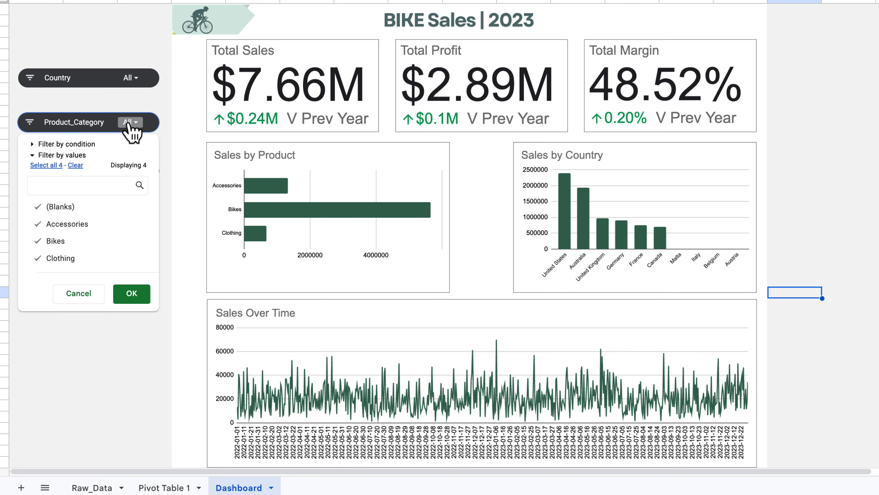
click(127, 123)
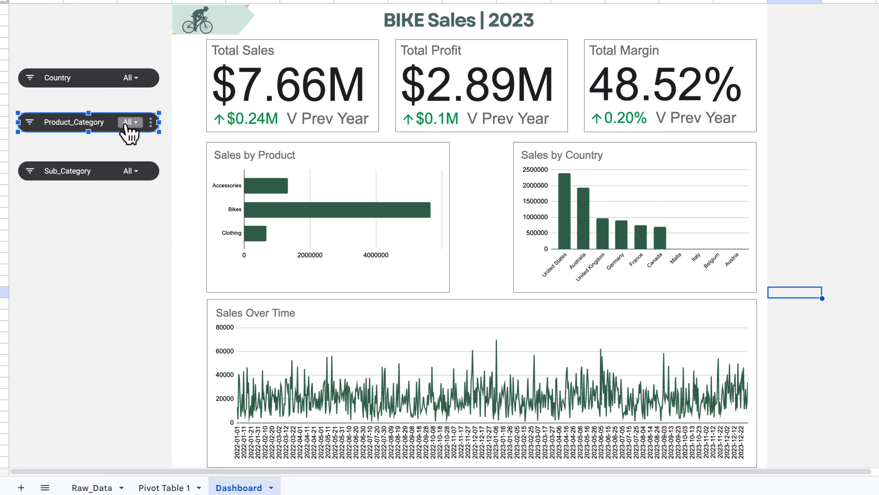